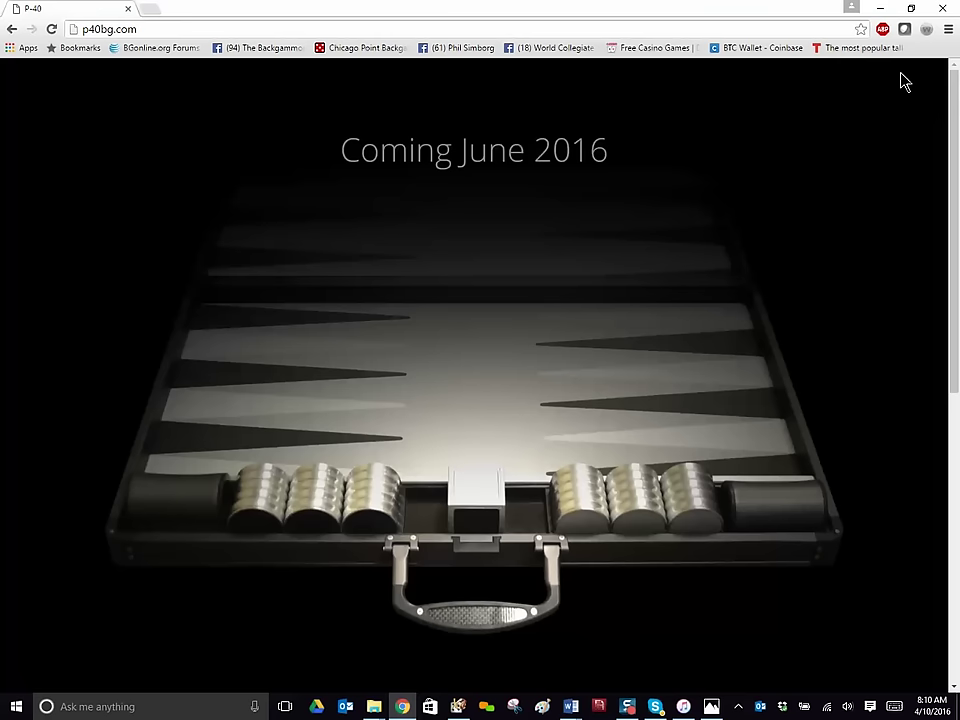
Switch to eXtreme Gammon, enlarge position 1.xgp to full screen and analyze the 11 roll with XG Roller+
click(881, 10)
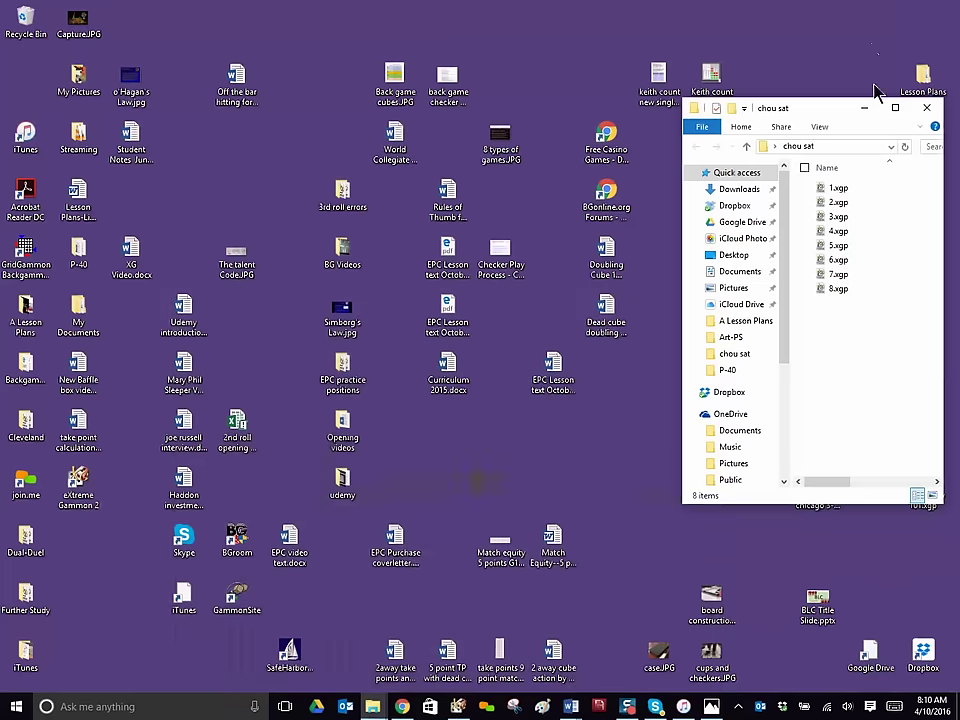
click(457, 706)
click(857, 121)
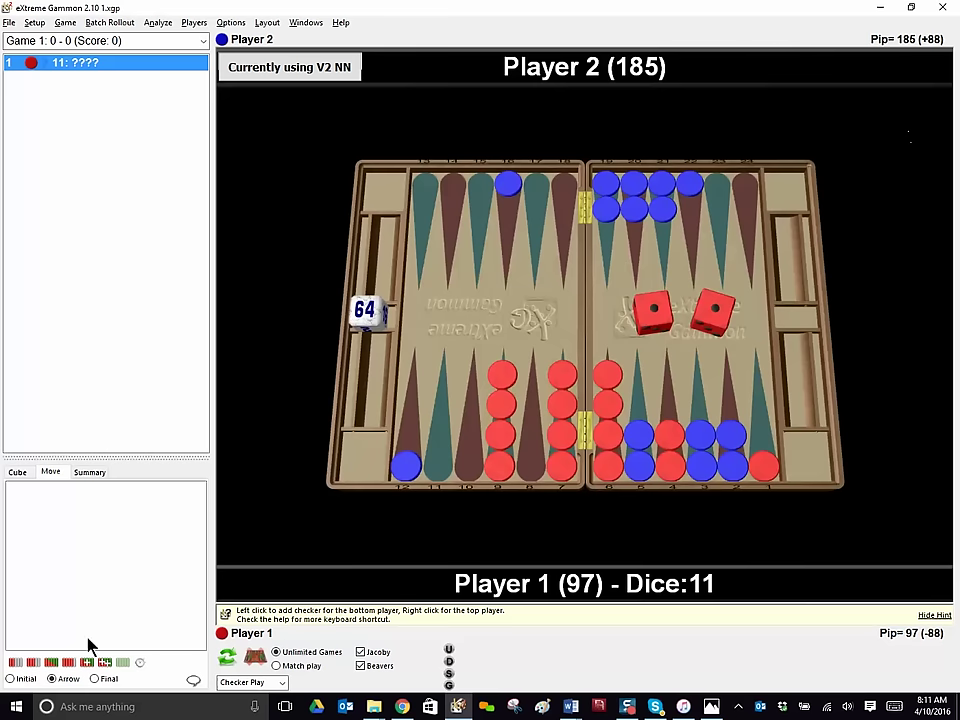
click(95, 664)
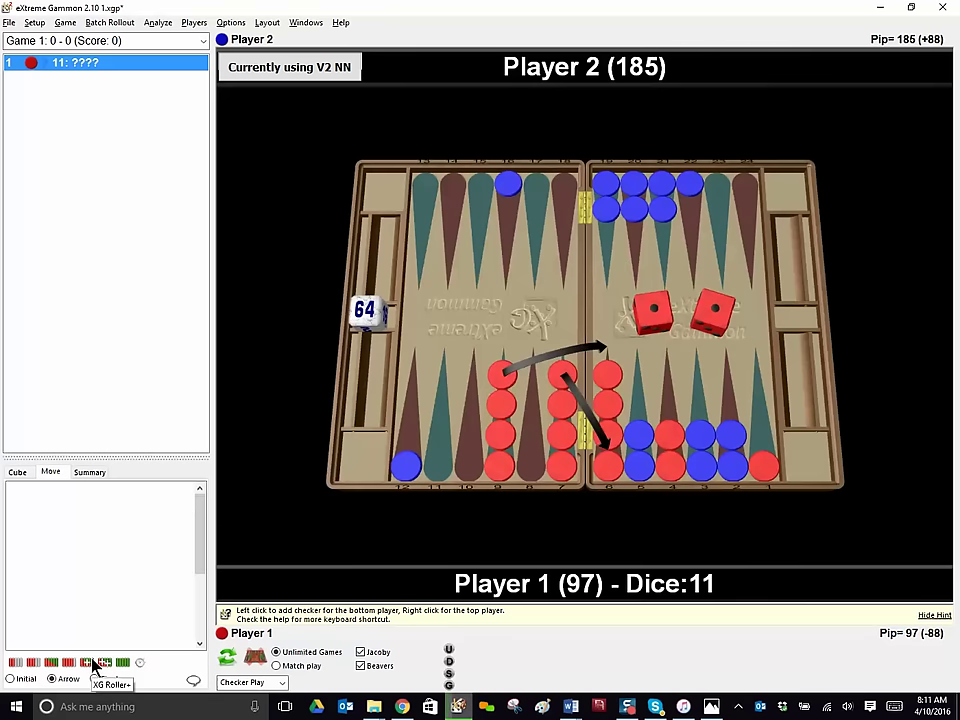
Re-evaluate the candidate plays 9/6 7/6, 7/6(4) and 9/8(4) in more depth, and show 9/6 7/6 on the board
click(125, 497)
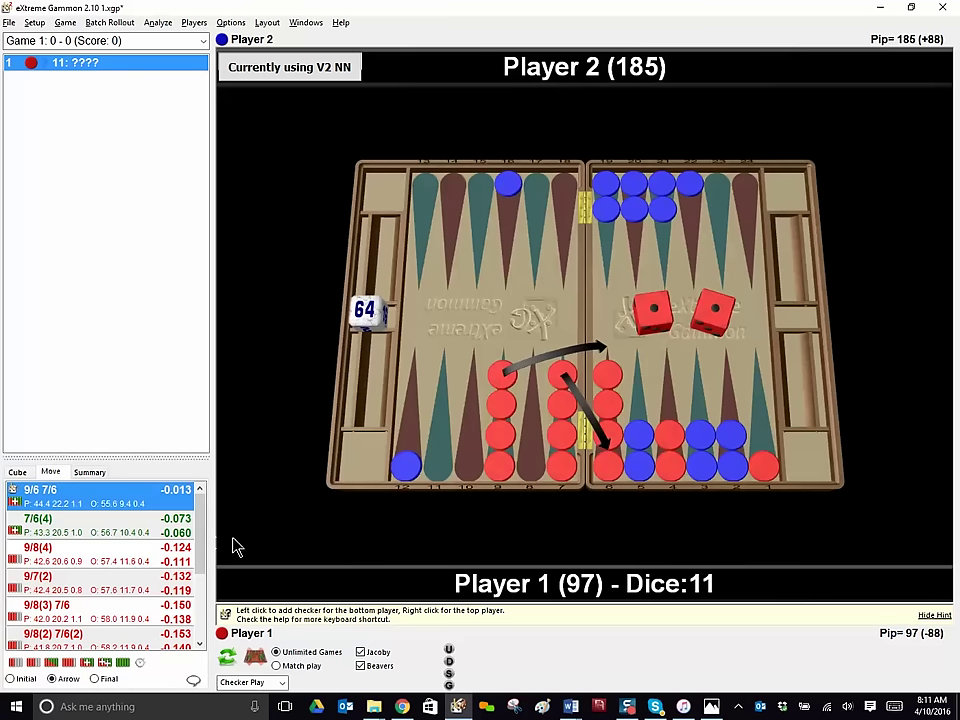
ctrl+click(176, 524)
ctrl+click(170, 548)
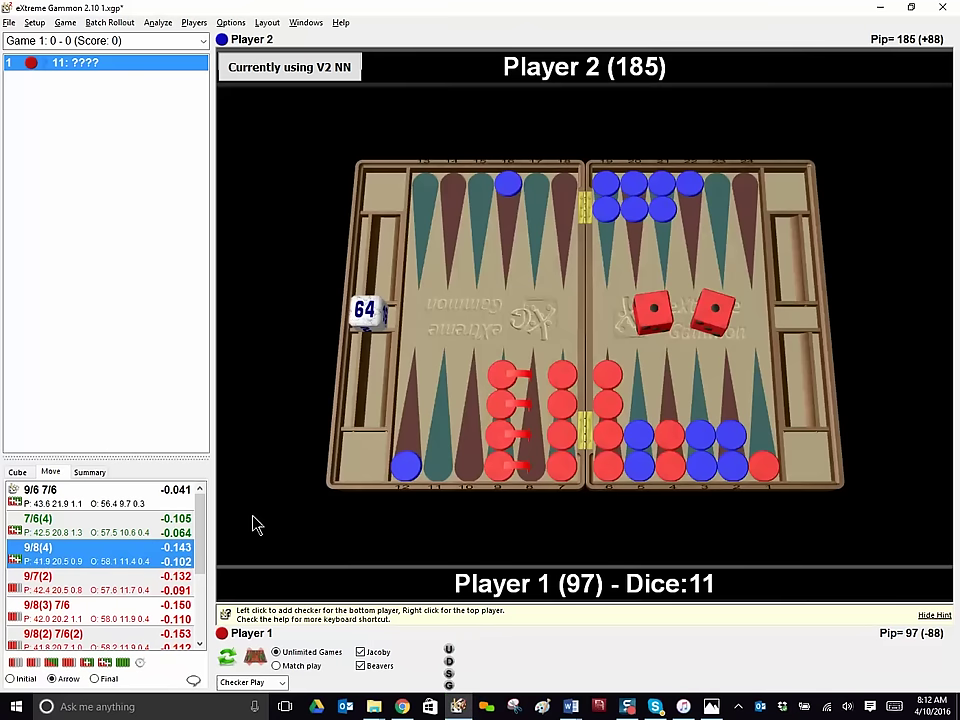
click(150, 497)
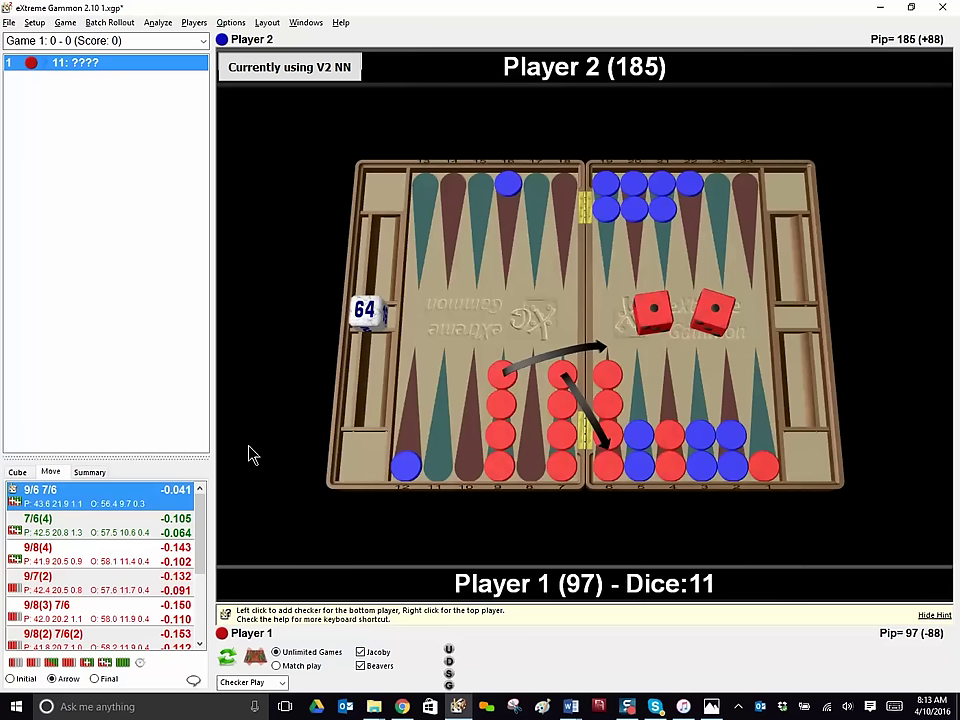
Load 2.xgp from the chou sat folder without saving the current game, and analyze its cube action with XG Roller+ at full screen
click(912, 9)
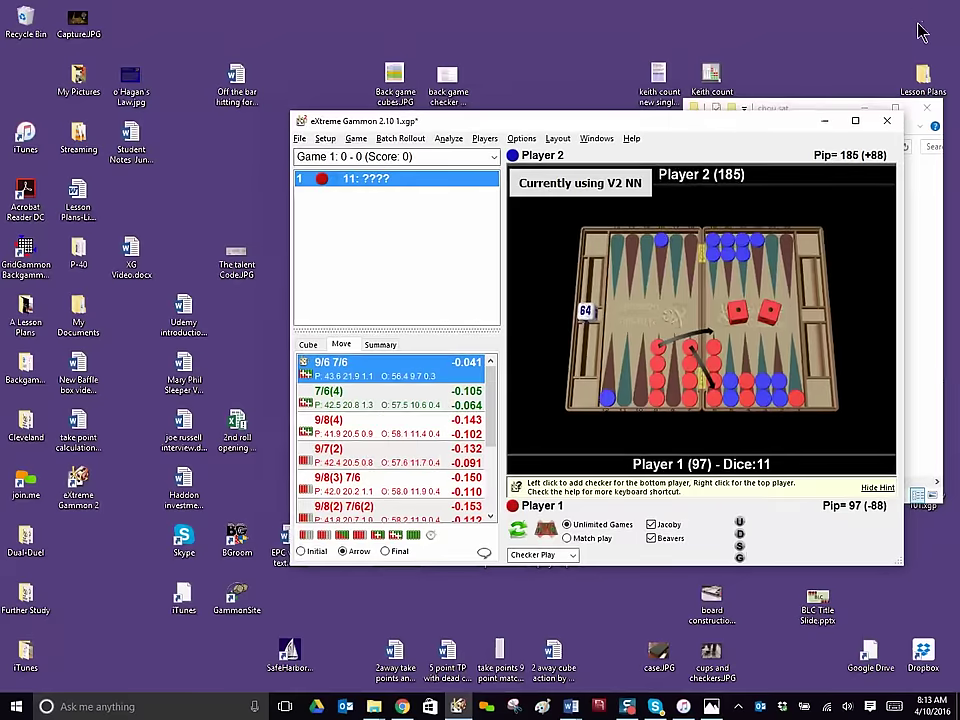
drag(733, 118, 553, 97)
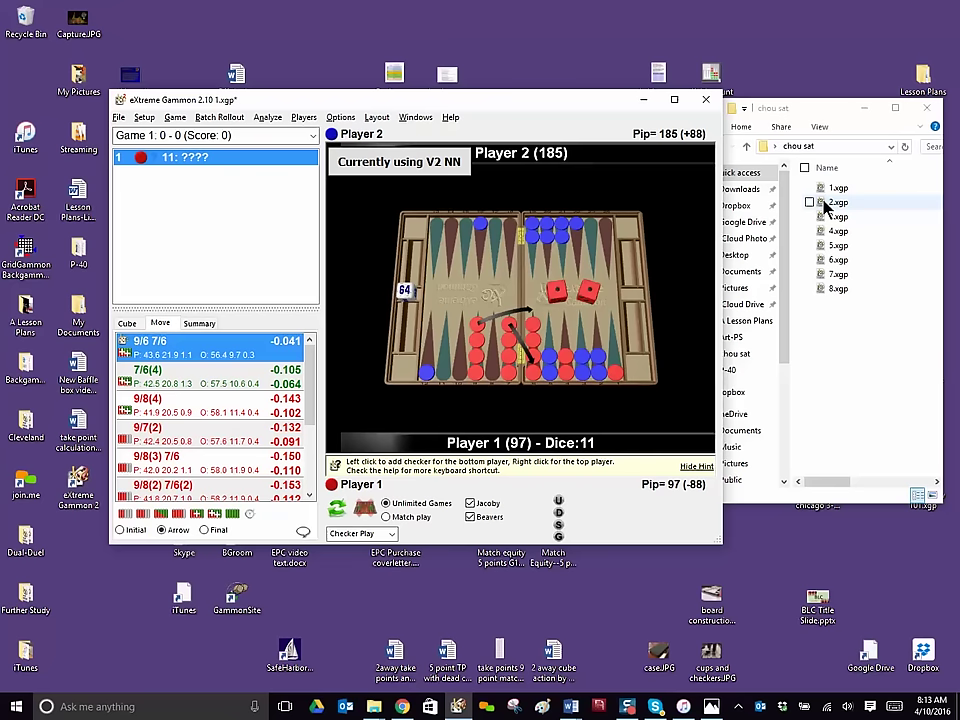
drag(826, 207, 546, 266)
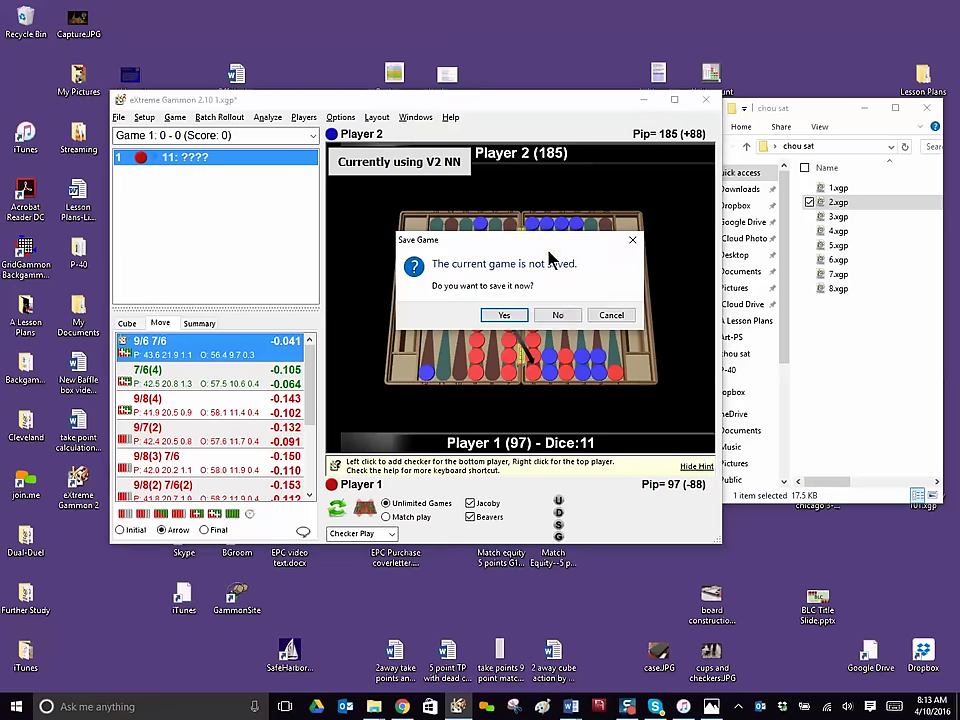
click(557, 315)
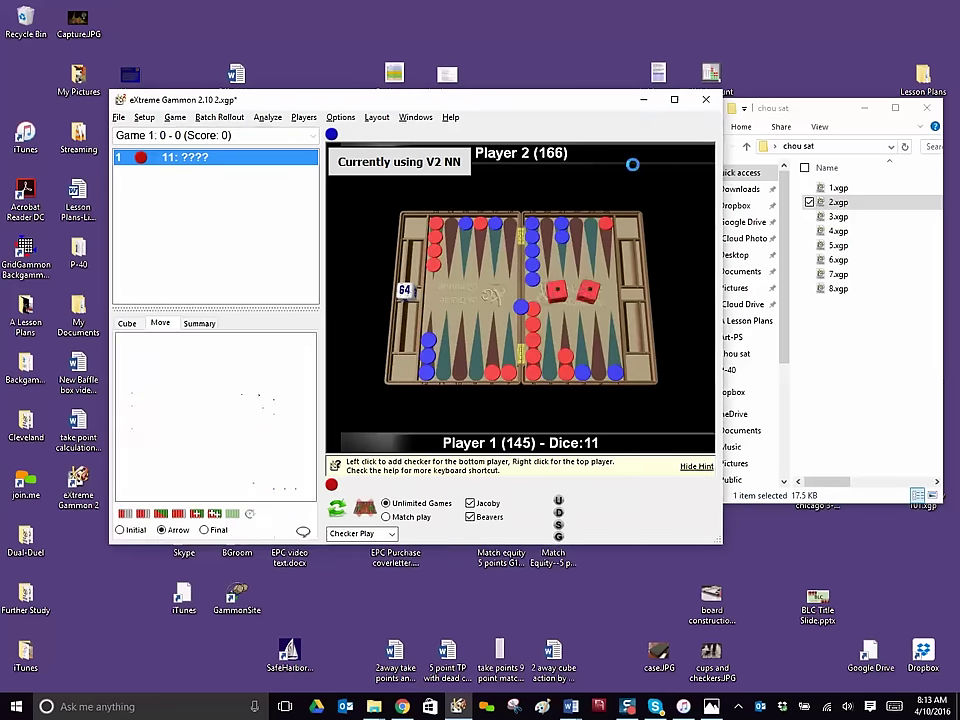
click(676, 101)
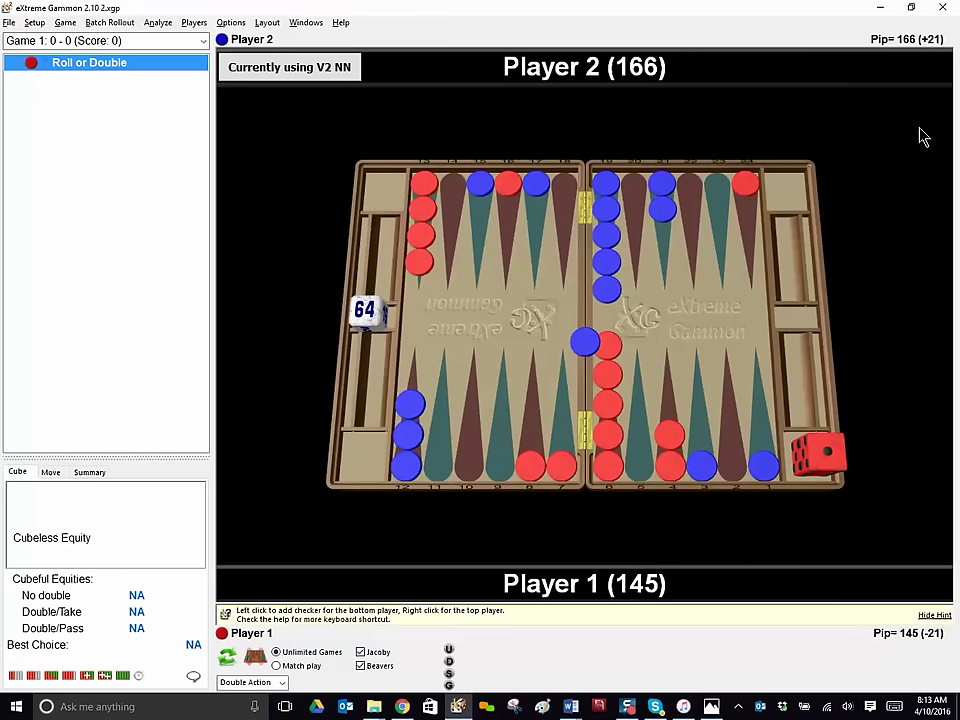
click(87, 676)
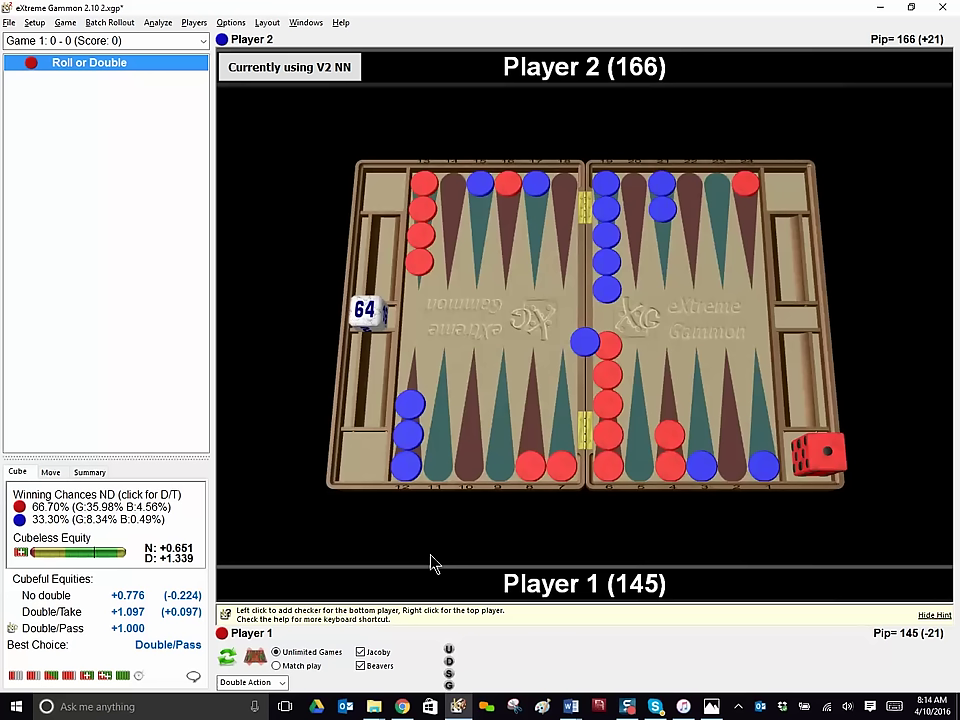
Load 3.xgp without saving position 2, and analyze its doubling decision at full screen with XG Roller+
click(910, 9)
drag(836, 216, 545, 297)
click(558, 314)
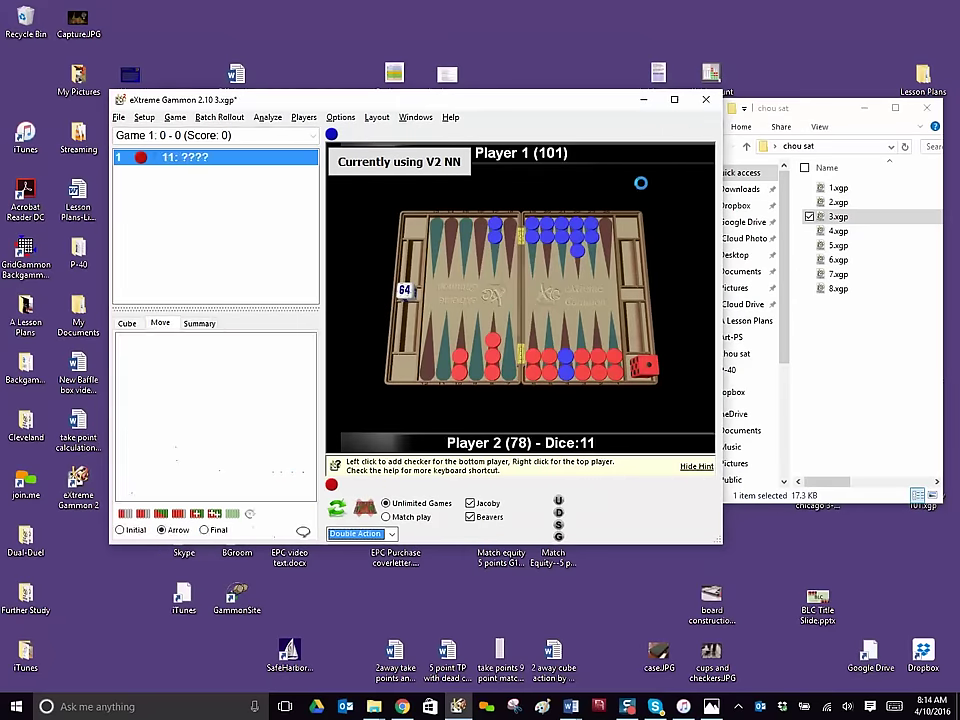
click(674, 100)
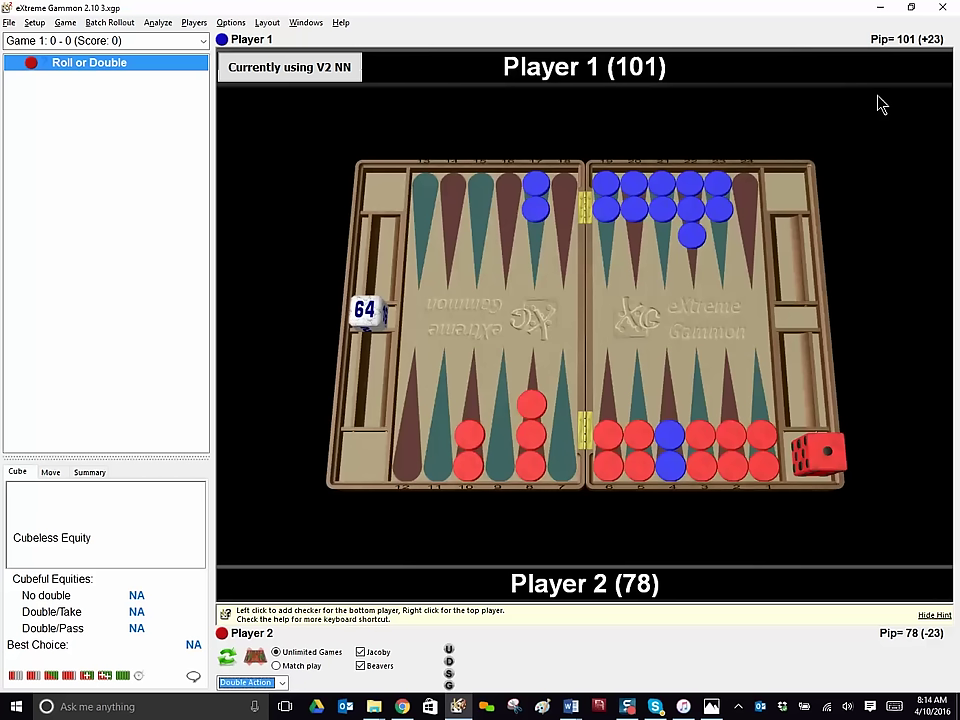
click(86, 677)
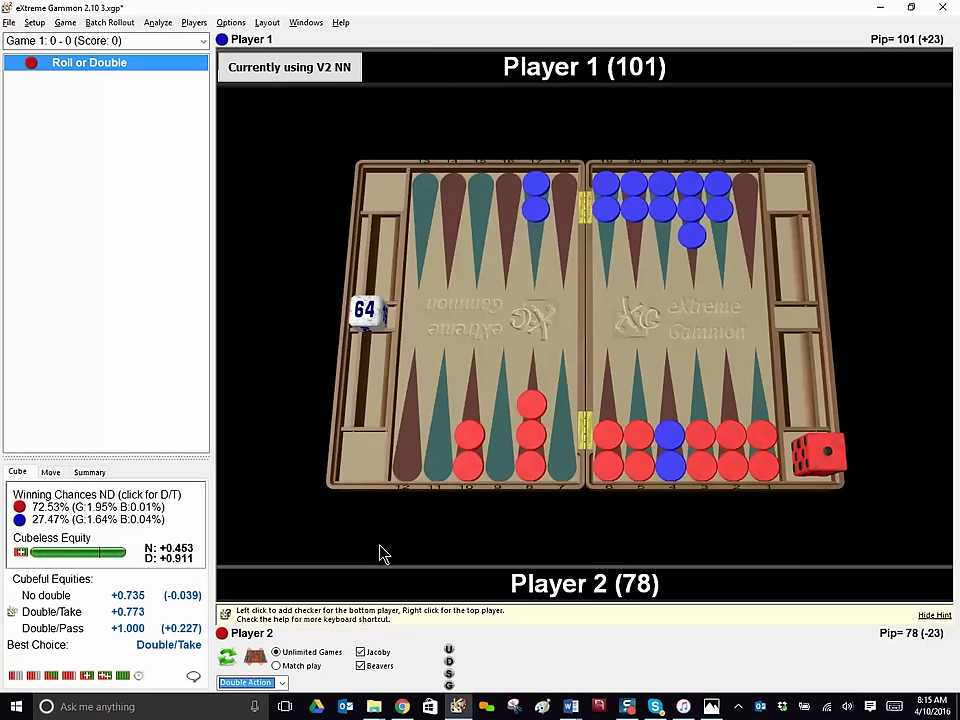
Relocate the two blue checkers from the 23 point to the 14 point and re-analyze the cube action
click(725, 178)
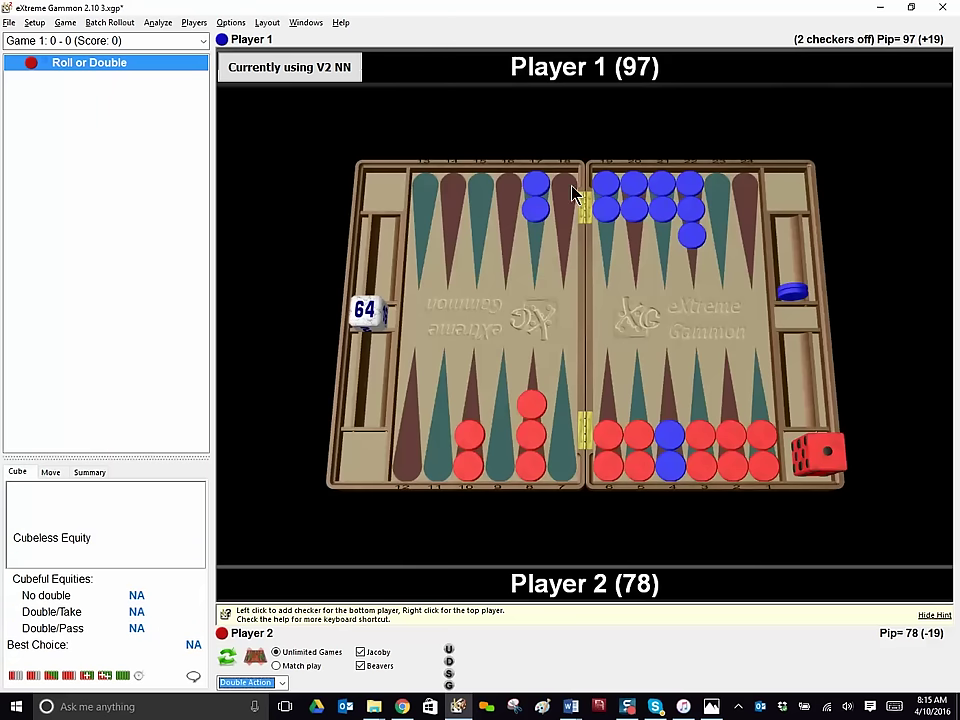
right_click(462, 210)
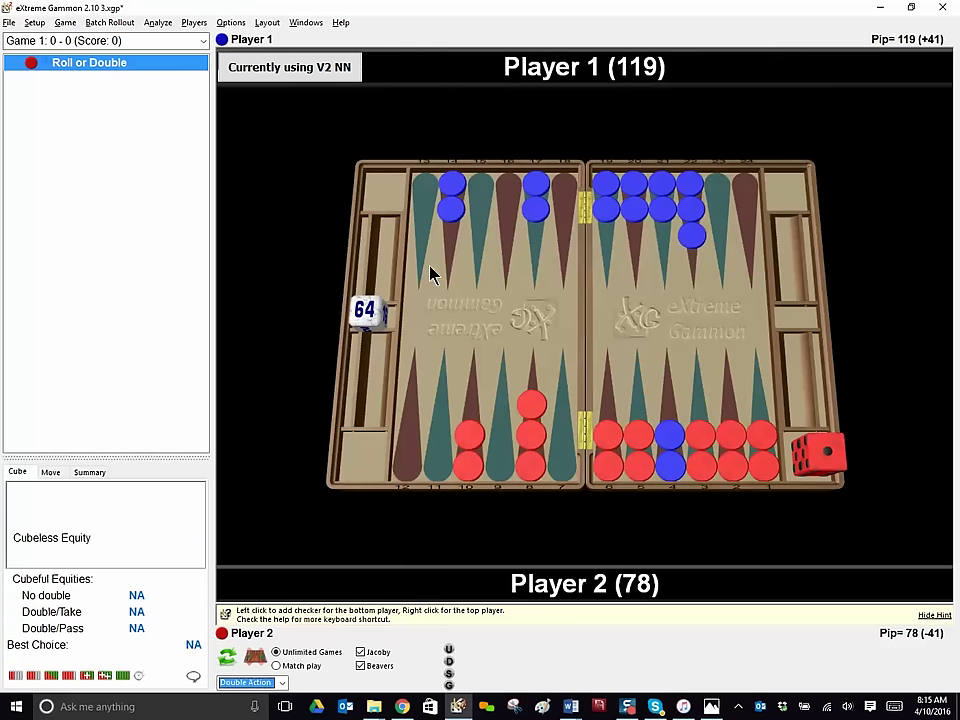
click(78, 677)
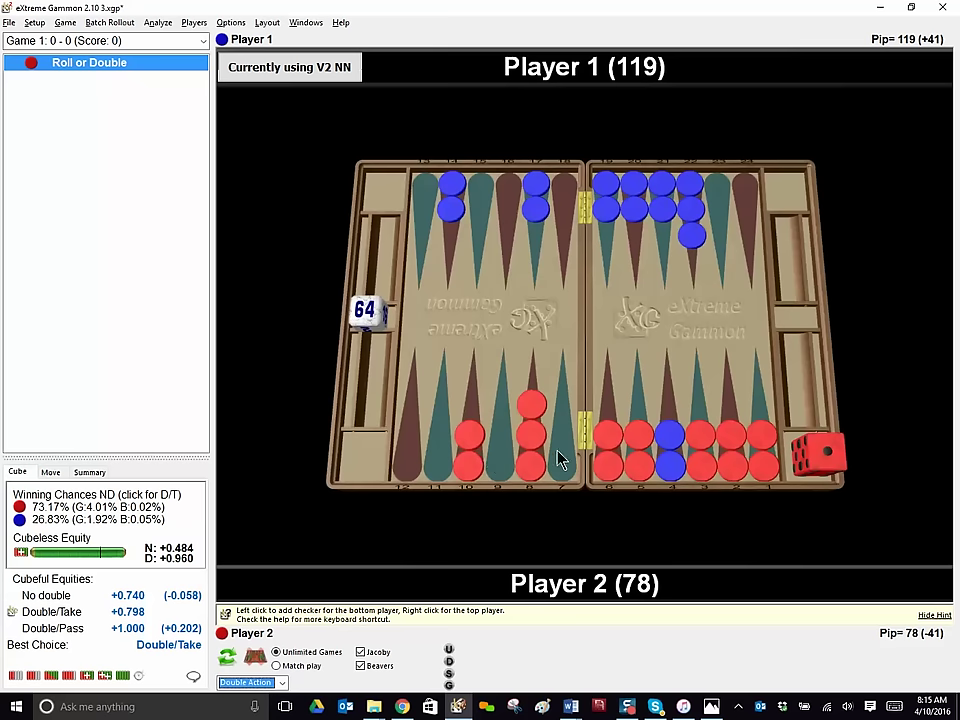
Return the two blue checkers to the 23 point, shift the three red checkers from the 8 point to the 7 point, and re-analyze
right_click(456, 172)
right_click(712, 215)
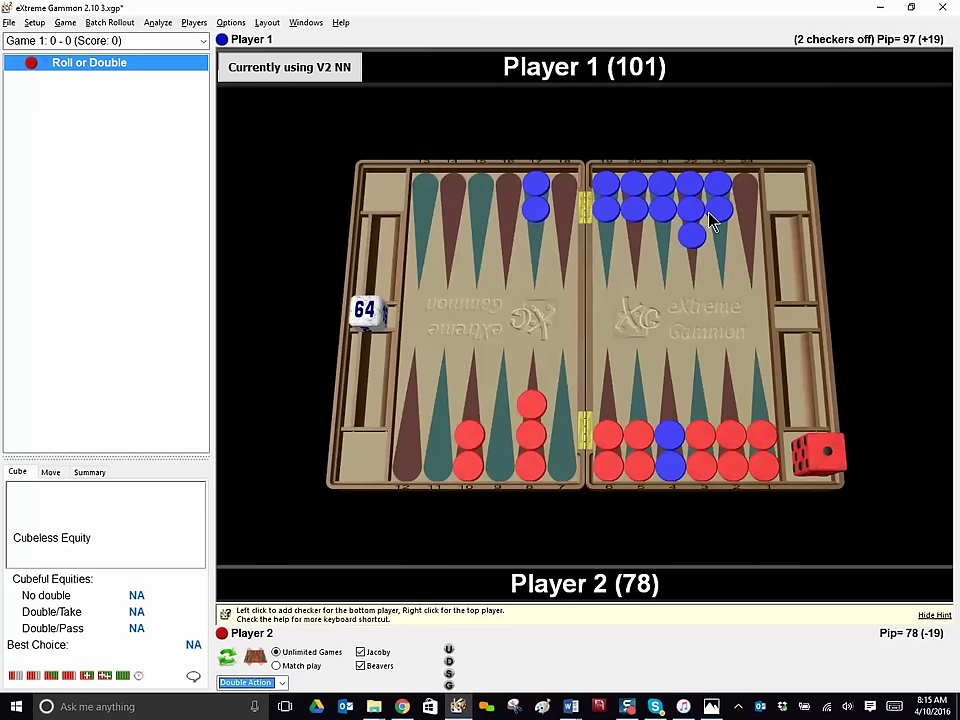
click(531, 490)
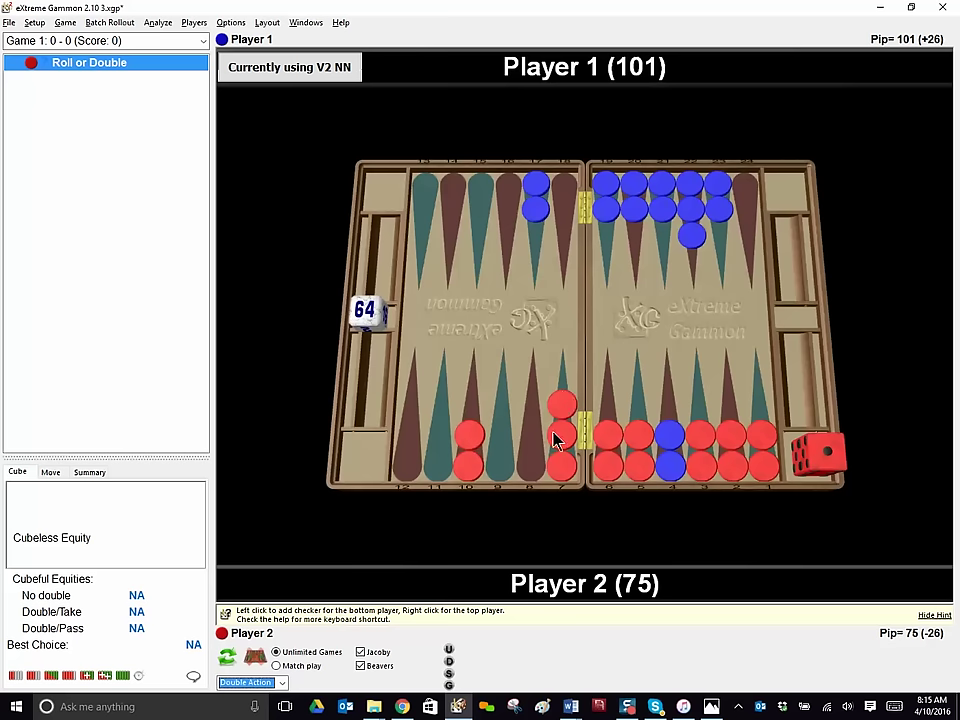
click(86, 678)
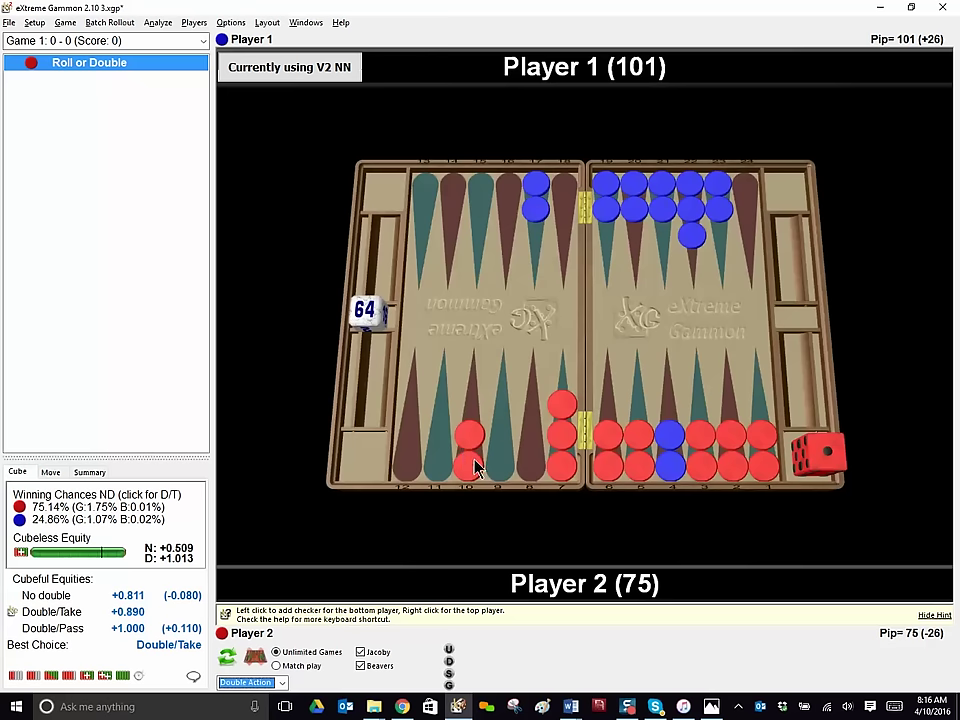
Move two red checkers from the 10 to the 9 point and three from the 7 to the 8 point, analyzing the cube after each change
drag(474, 505, 510, 461)
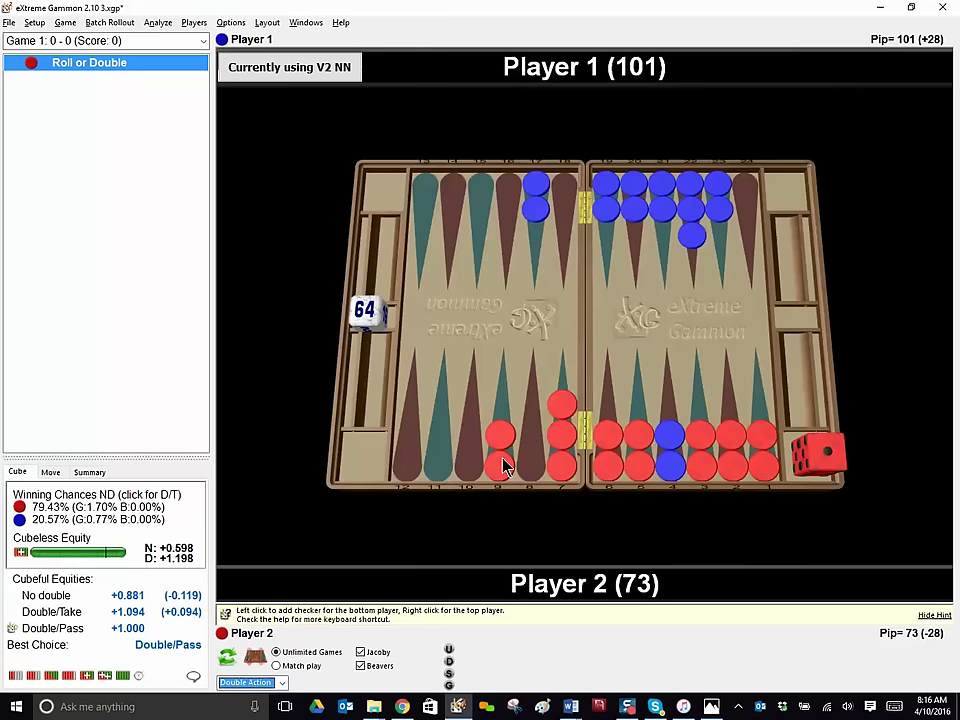
click(570, 495)
click(531, 403)
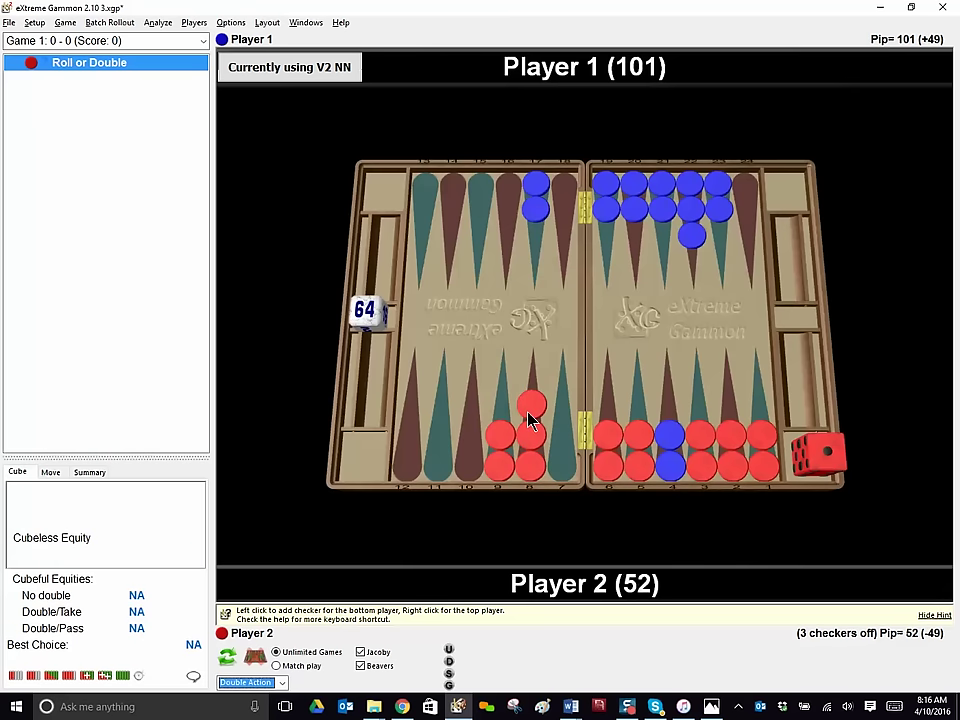
click(90, 676)
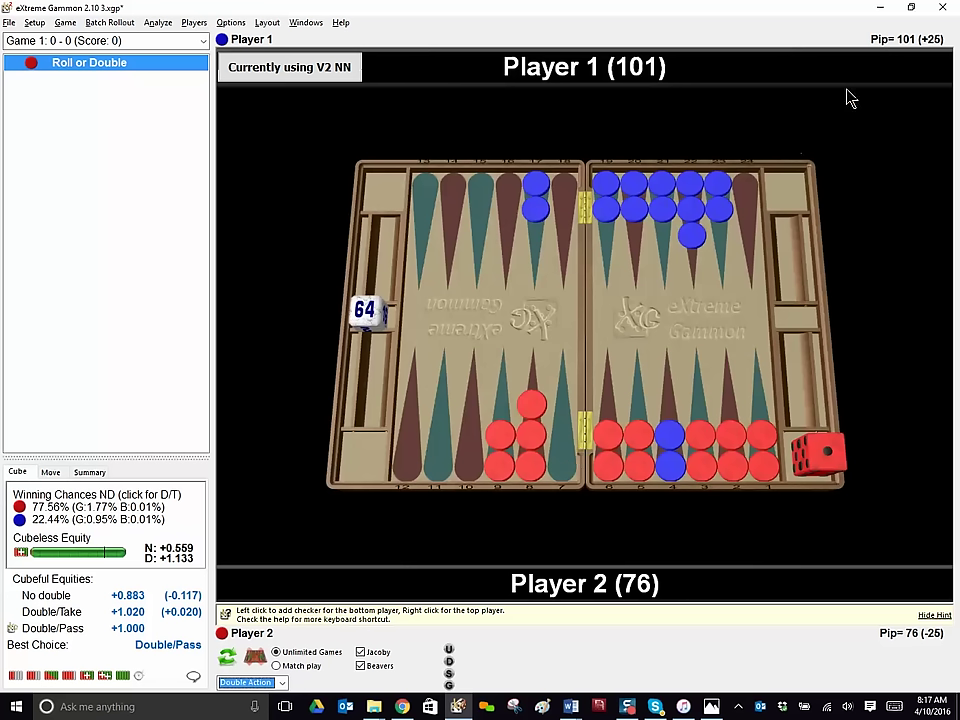
Load 4.xgp from the chou sat folder without saving position 3, and analyze the checker play for the 32 roll at full screen
click(914, 10)
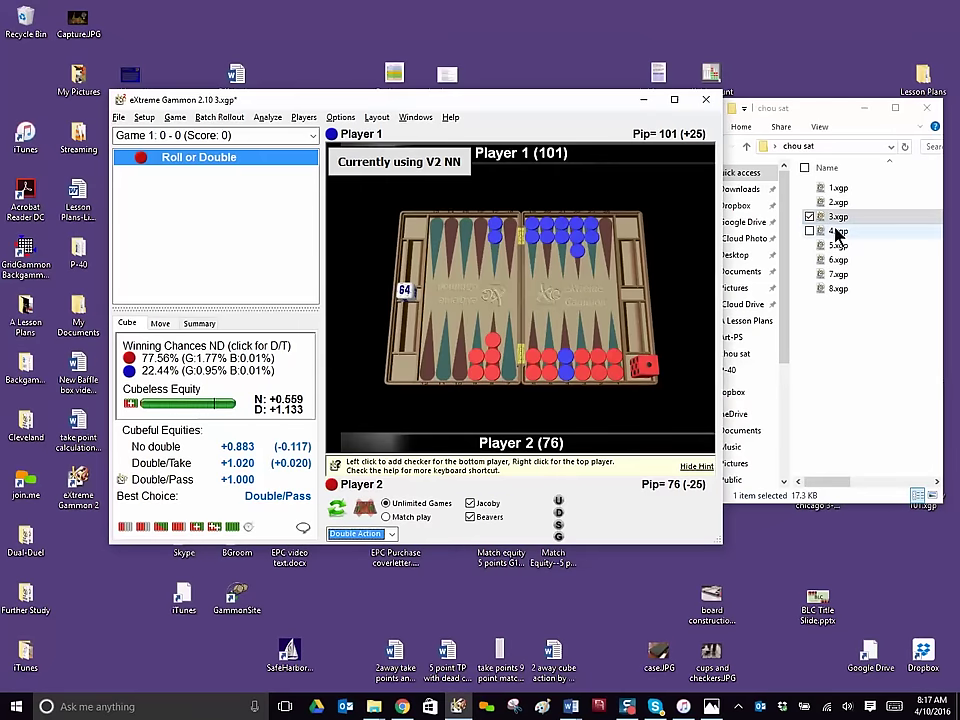
drag(838, 234, 560, 260)
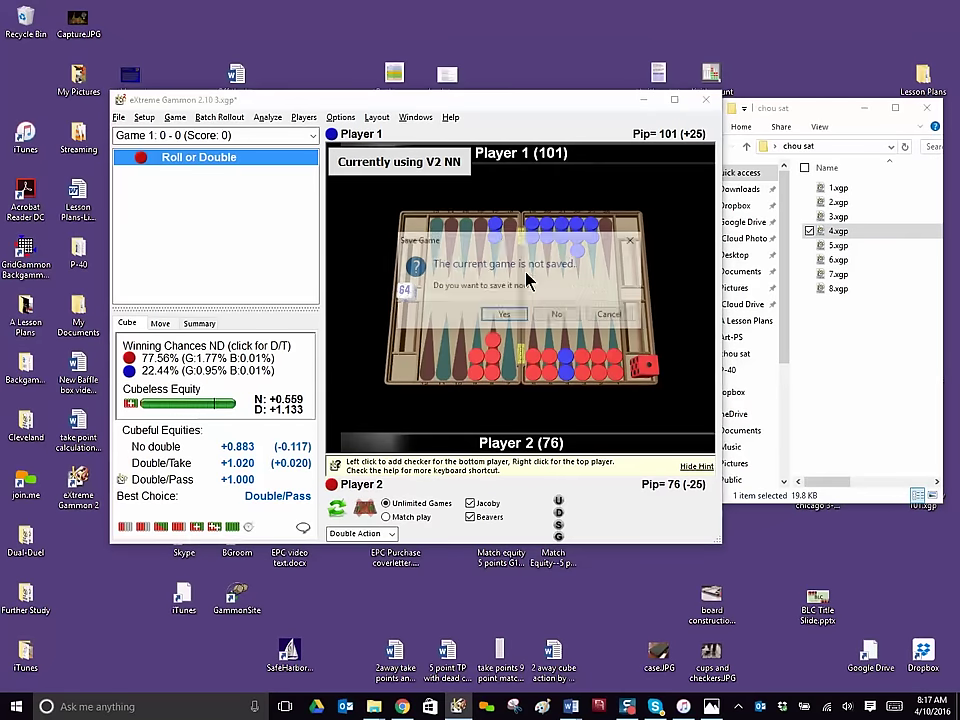
click(556, 316)
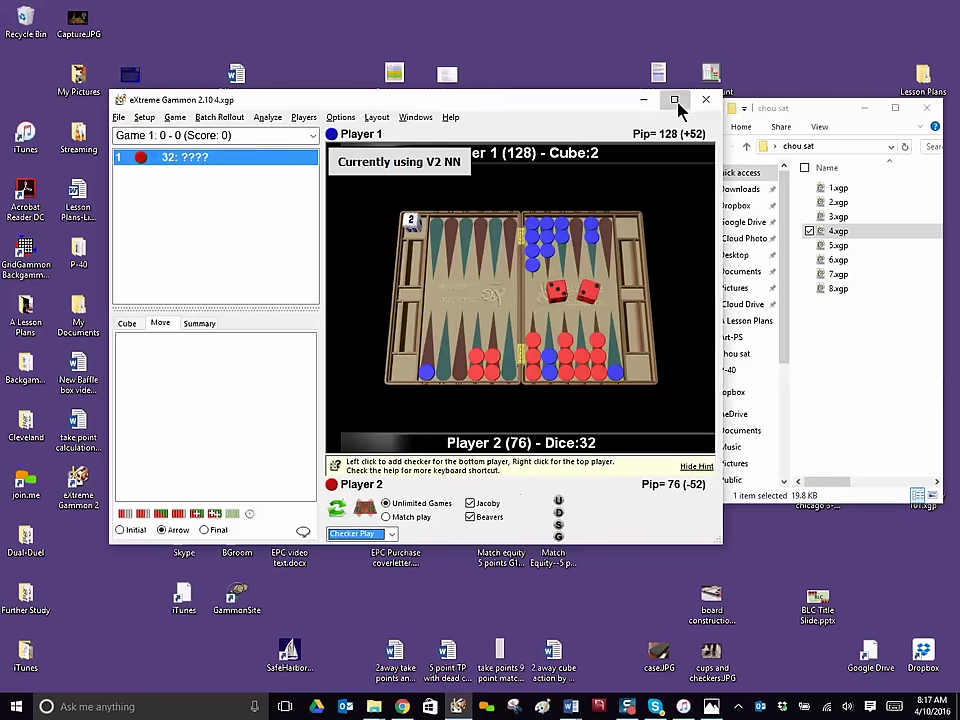
click(674, 99)
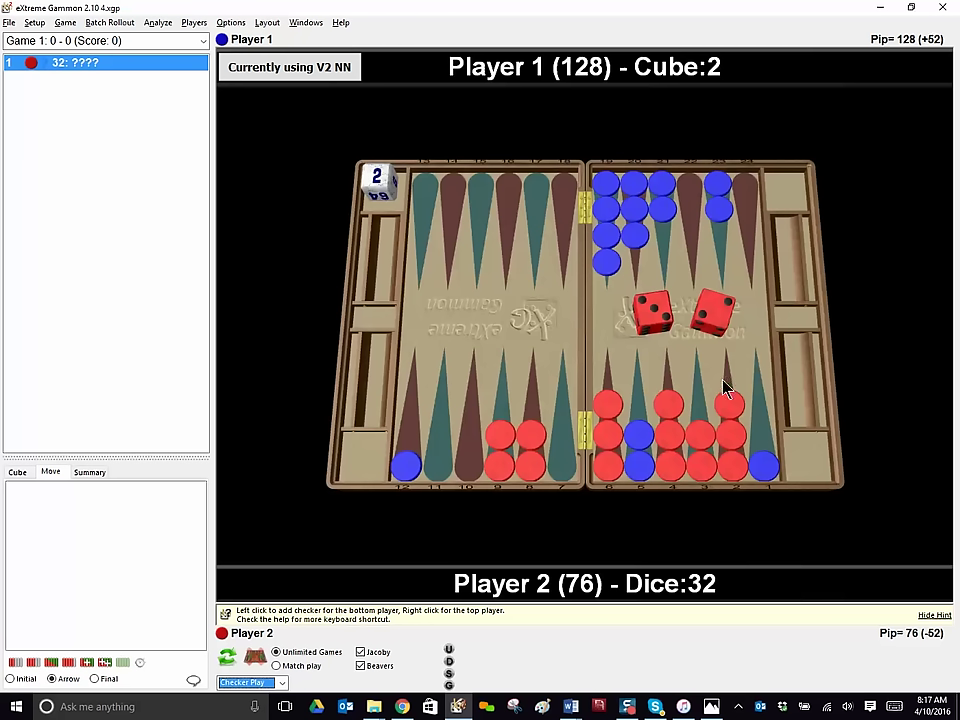
click(86, 664)
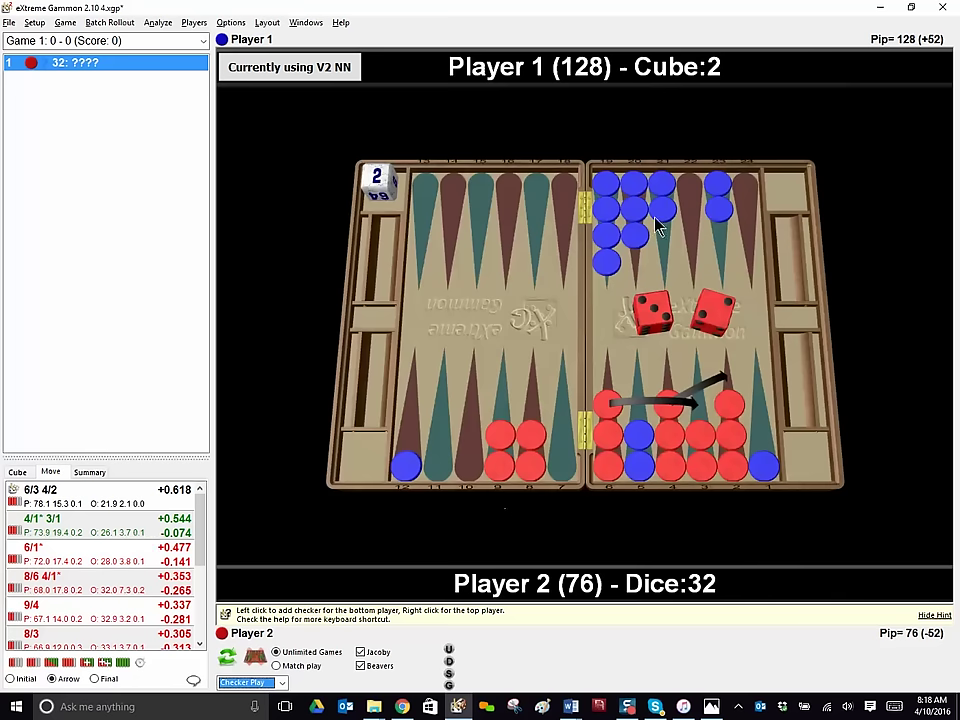
Redistribute the two blue checkers from the 21 point, one each to the 20 and 19 points, and re-analyze the 32 roll
right_click(660, 171)
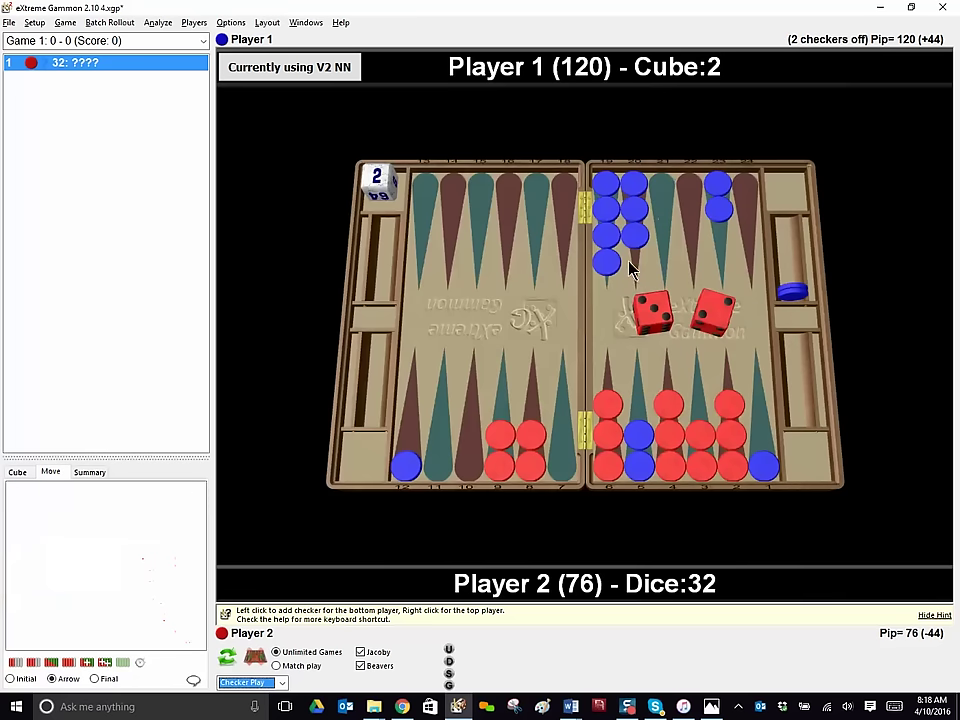
right_click(624, 272)
right_click(607, 306)
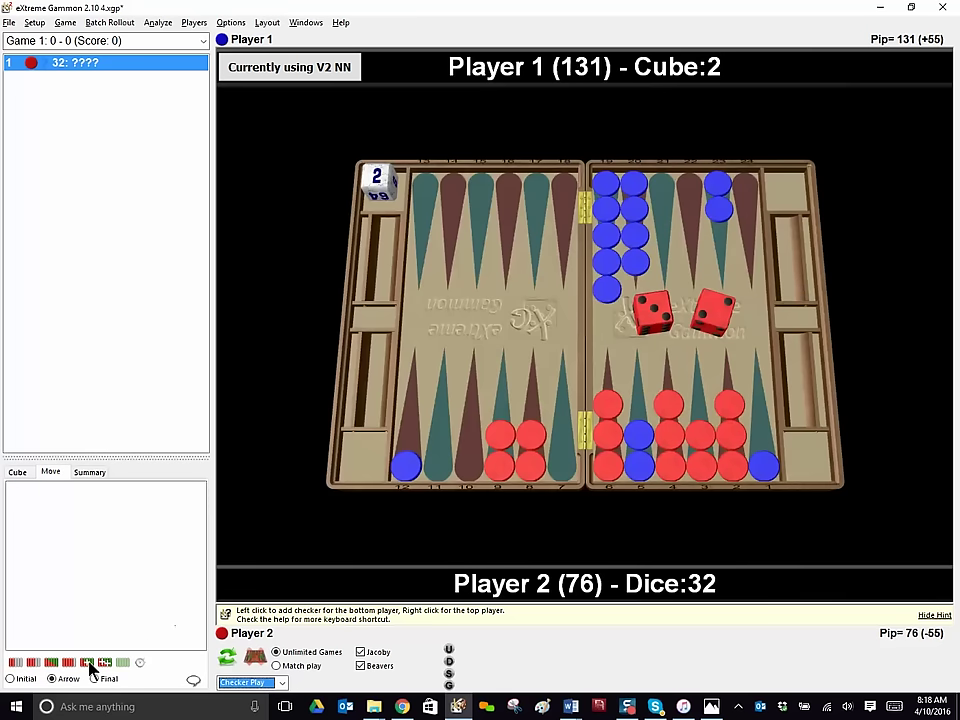
click(89, 663)
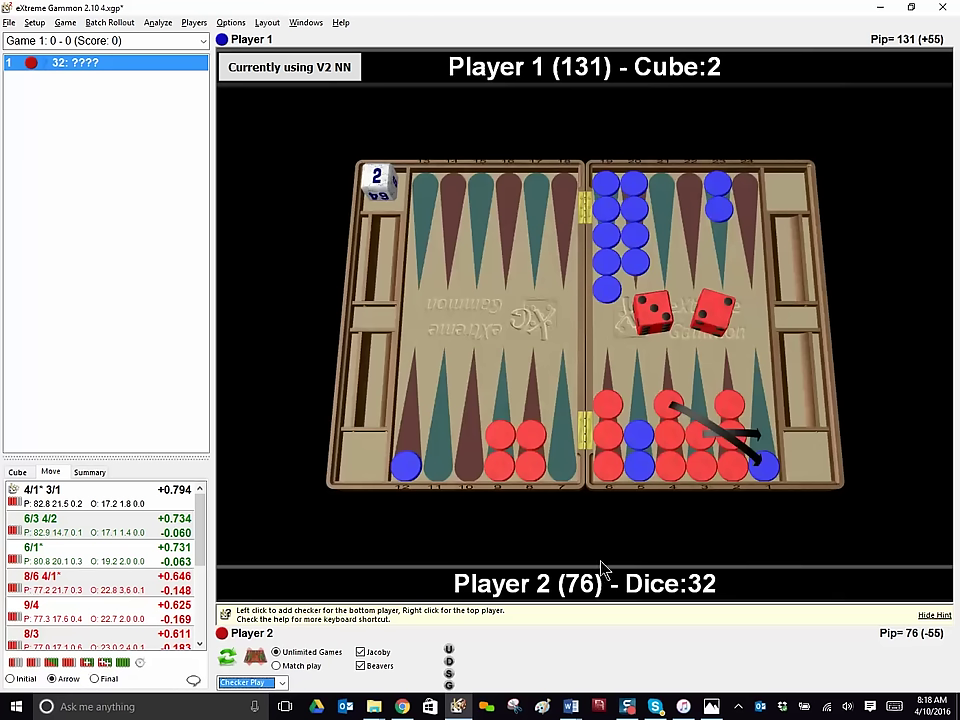
Load 5.xgp from the chou sat folder without saving the changed position 4
click(911, 8)
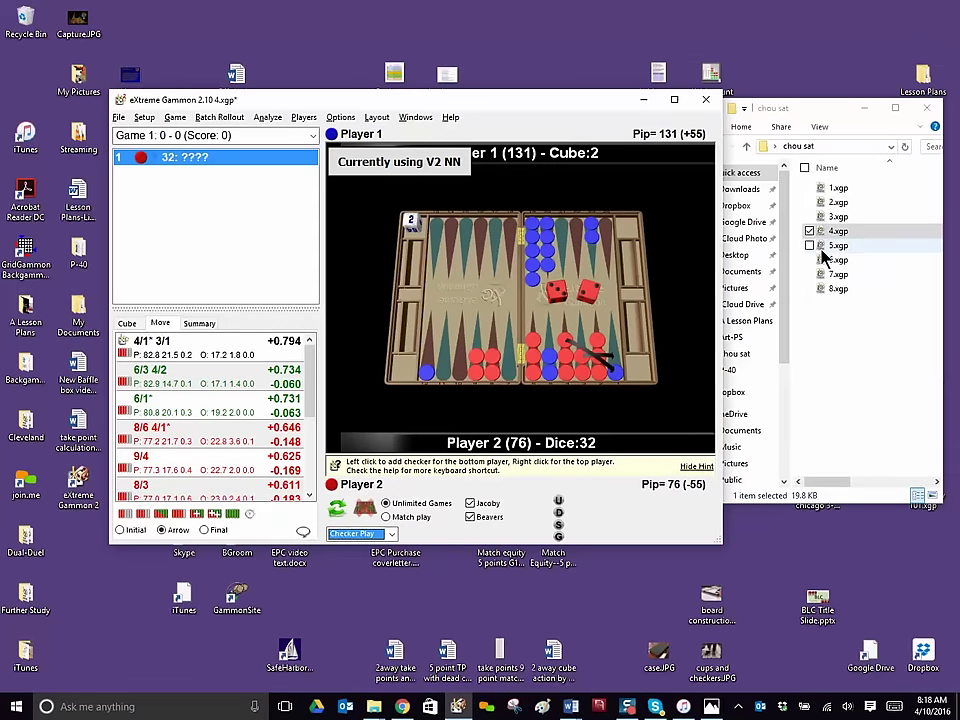
drag(836, 245, 432, 216)
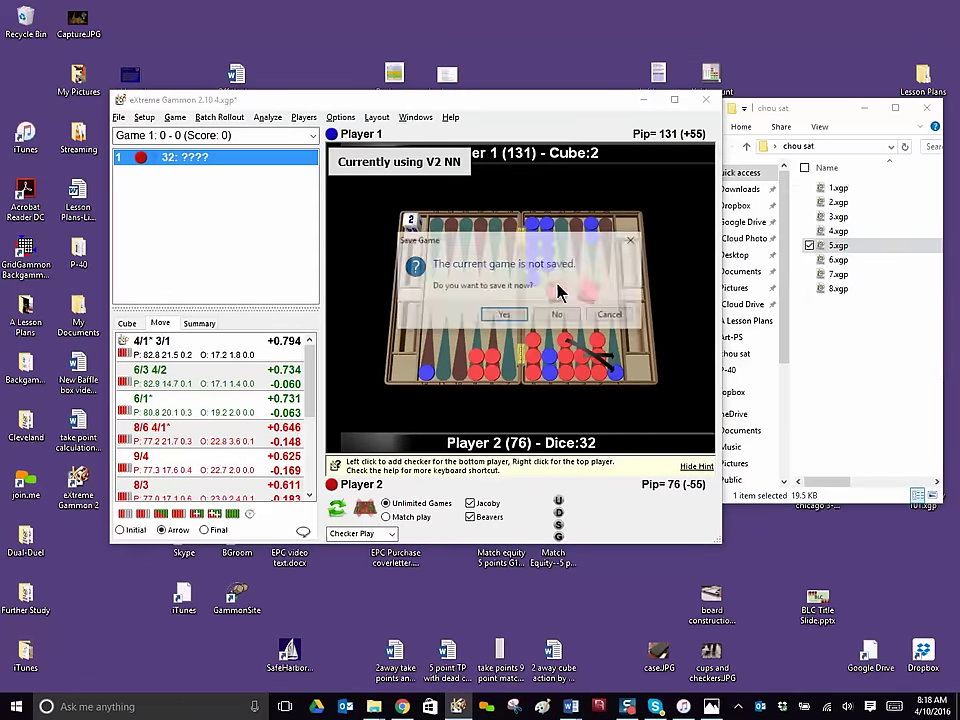
click(555, 315)
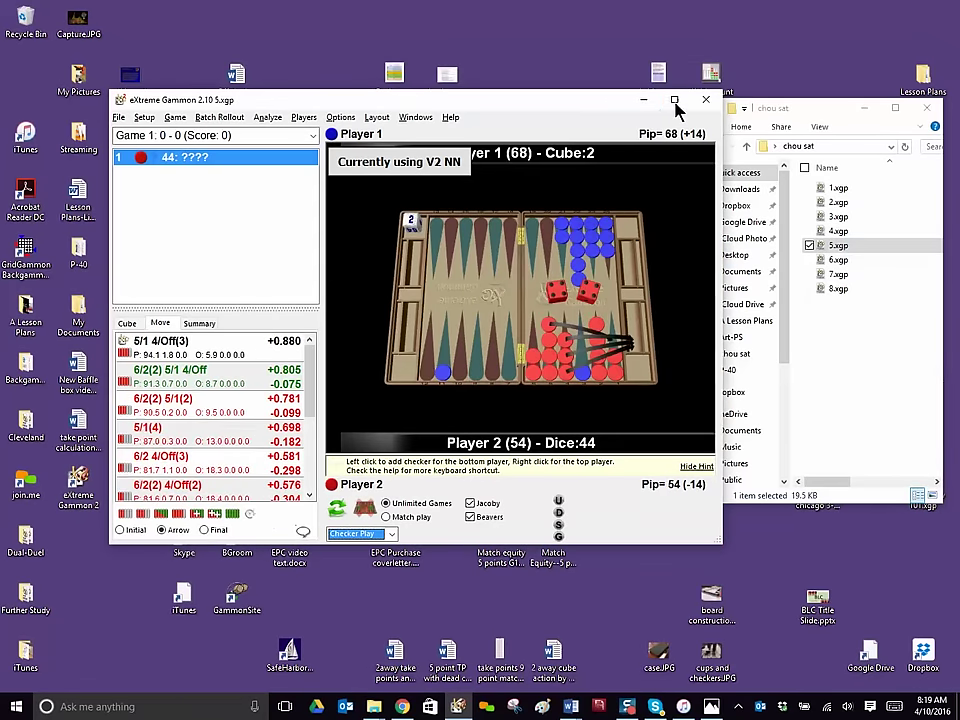
View position 5 at full screen, and load 6.xgp from the chou sat folder to analyze its cube action at full screen
click(674, 99)
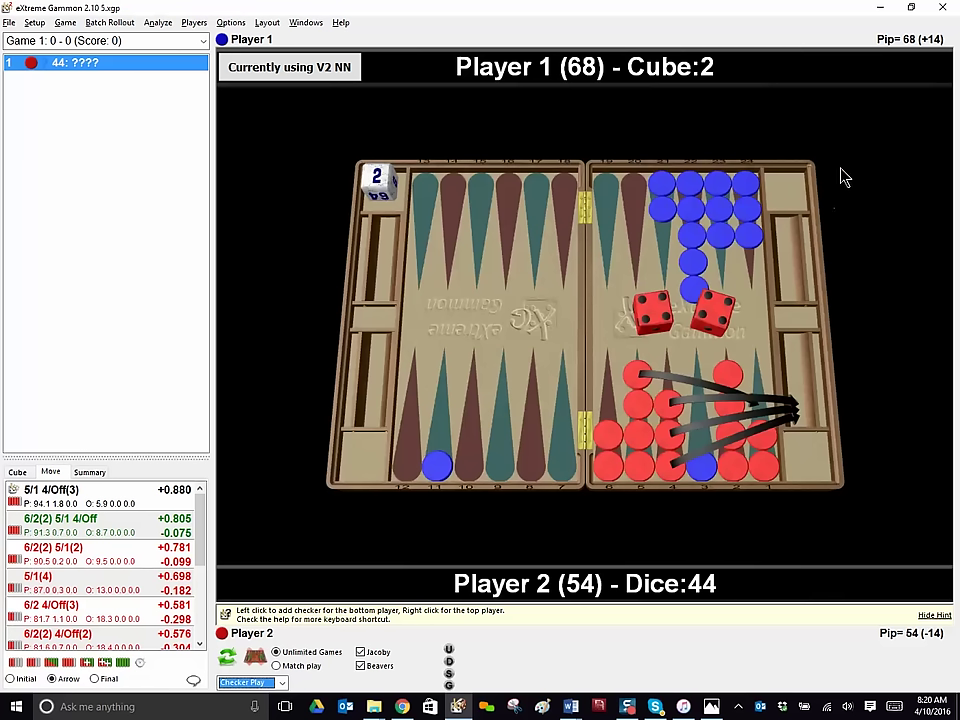
click(914, 9)
double_click(842, 261)
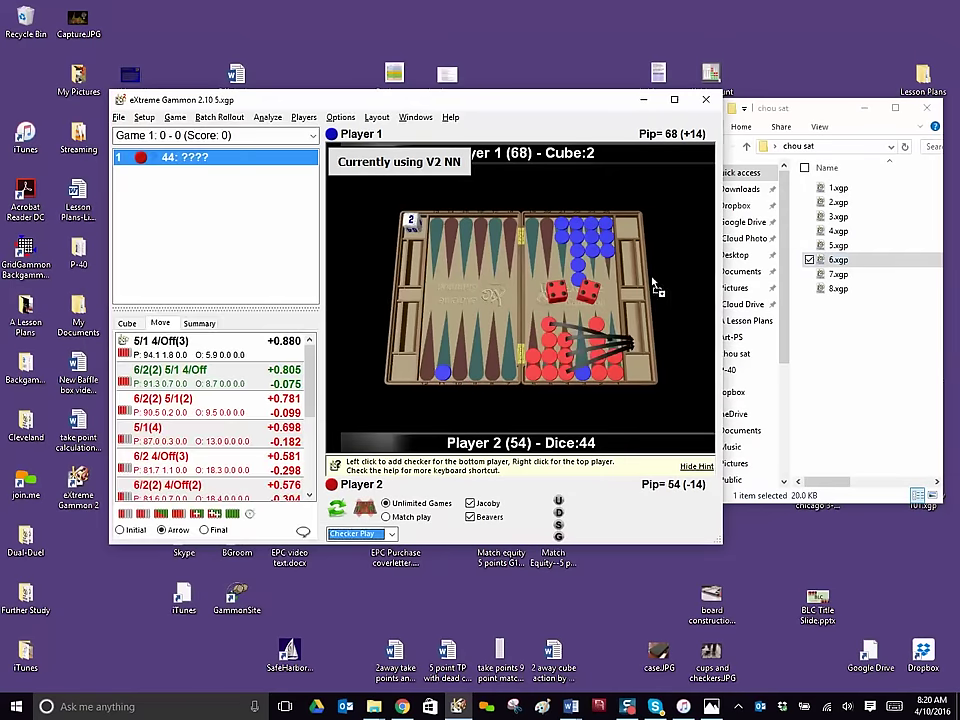
click(675, 99)
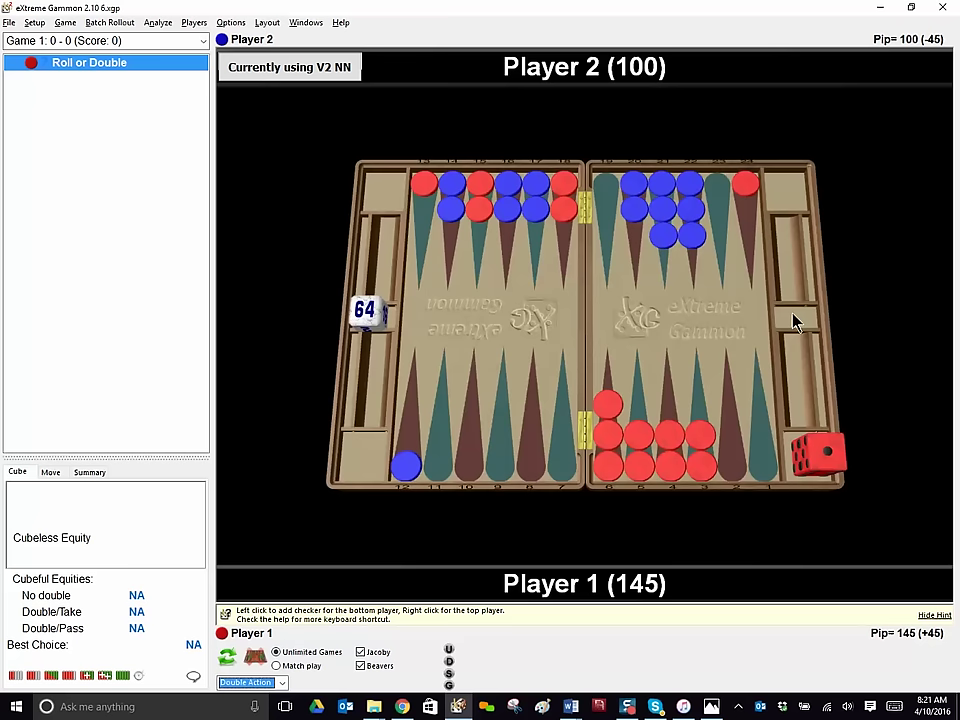
click(105, 676)
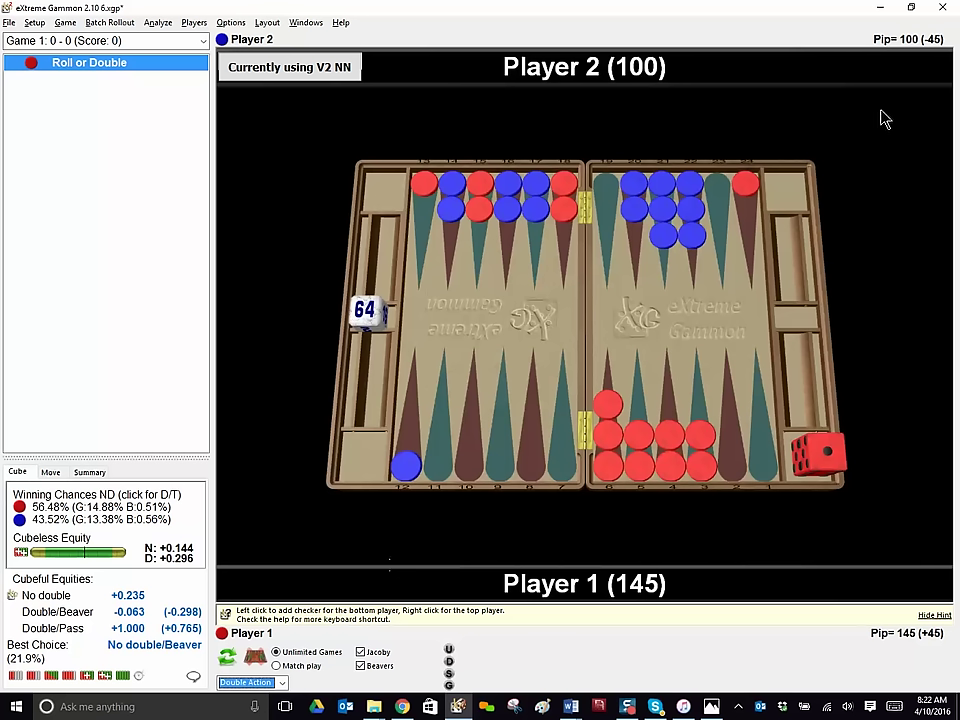
Load 7.xgp from the chou sat folder without saving the analyzed position 6, and show it at full screen
click(916, 8)
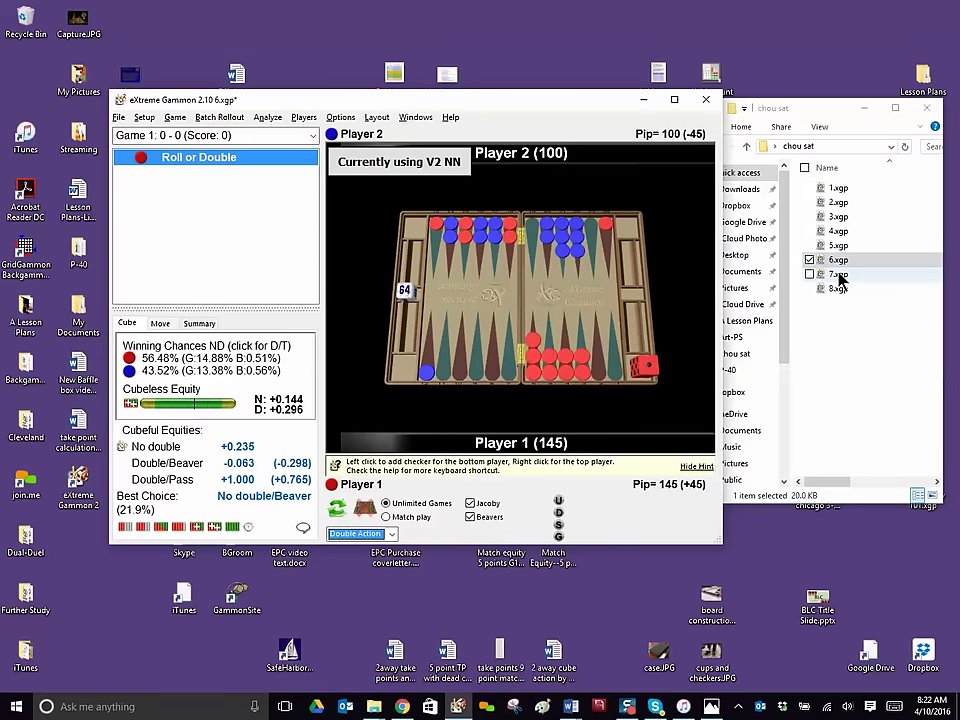
drag(838, 276, 525, 280)
click(570, 315)
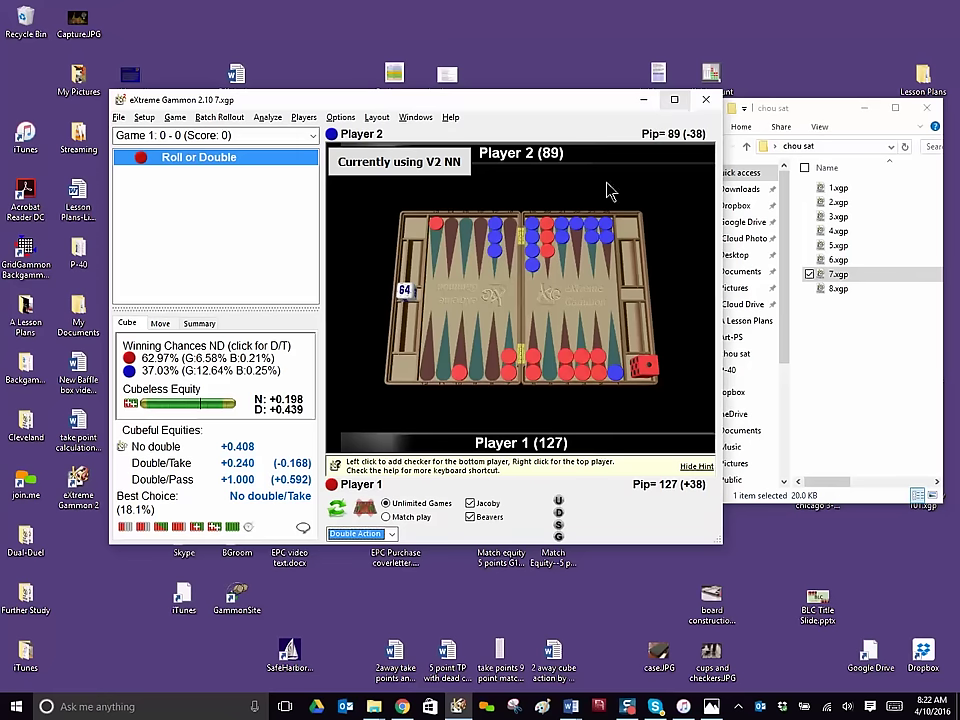
click(674, 100)
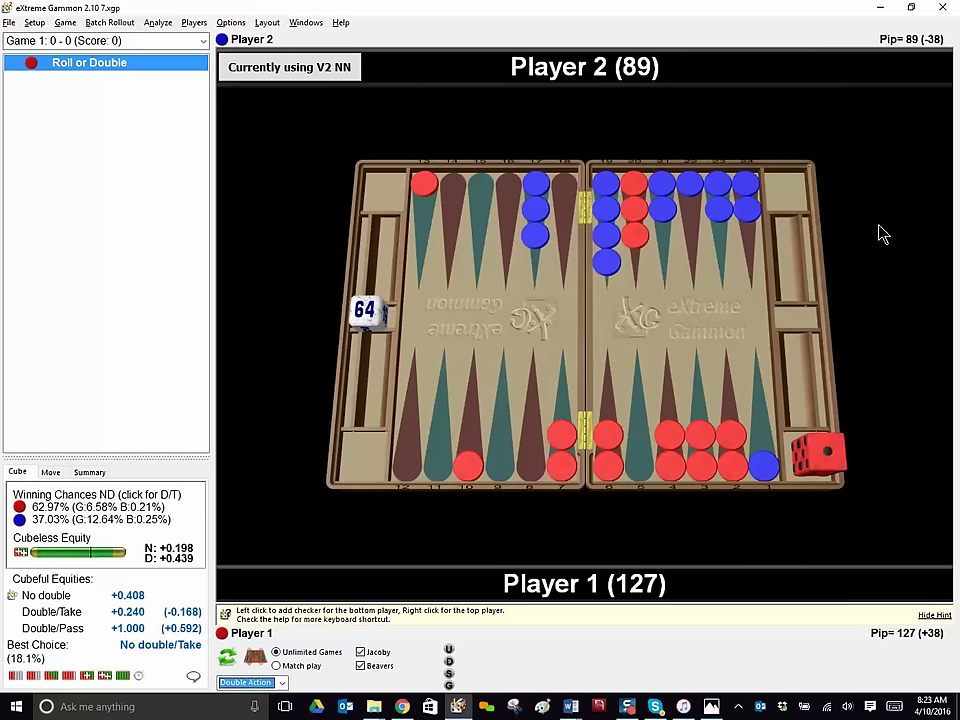
Load 8.xgp from the chou sat folder, show it at full screen, and dismiss the e-mail notification
click(911, 8)
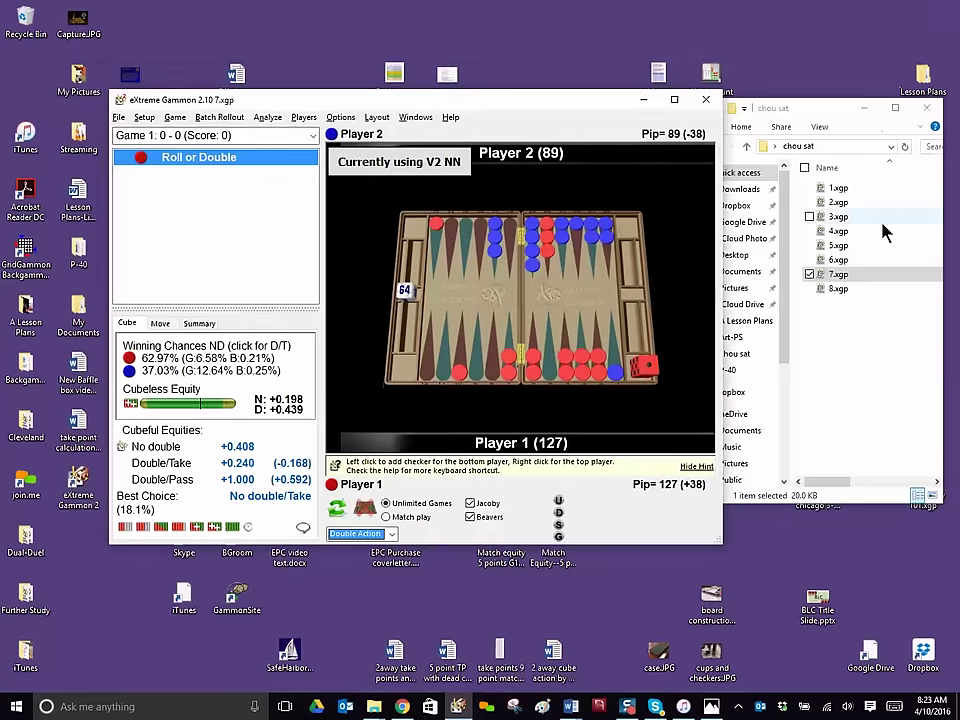
drag(838, 289, 546, 303)
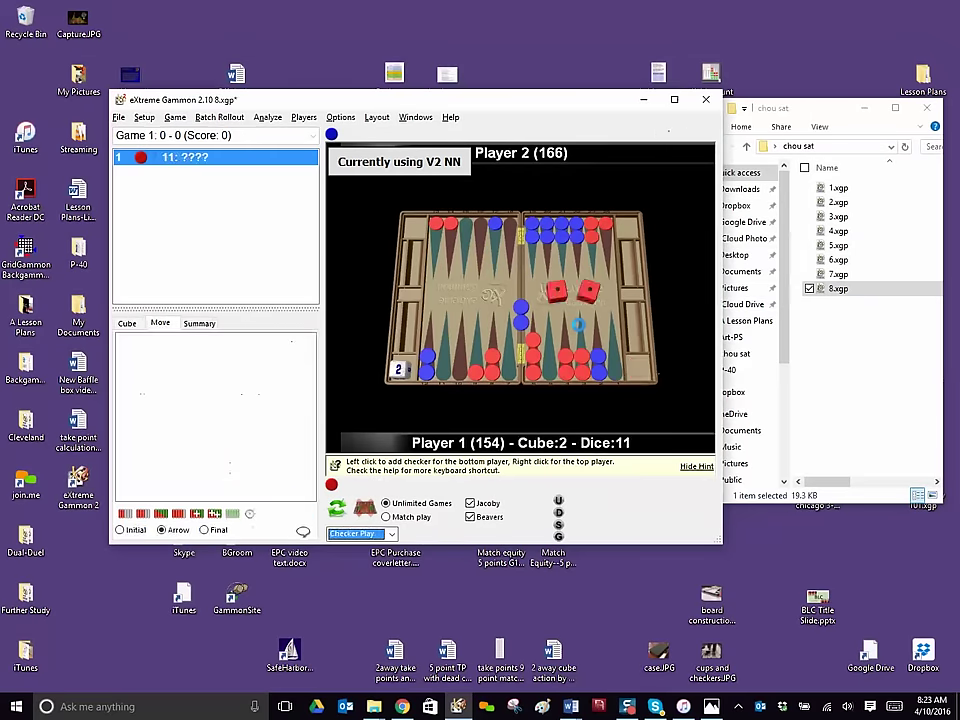
click(675, 100)
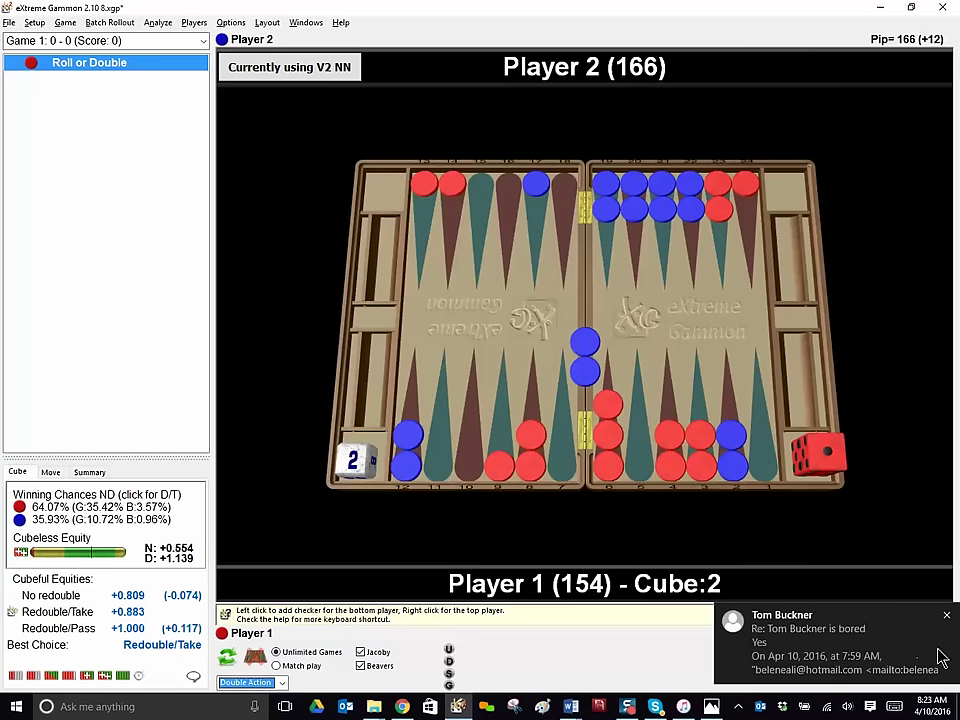
click(946, 615)
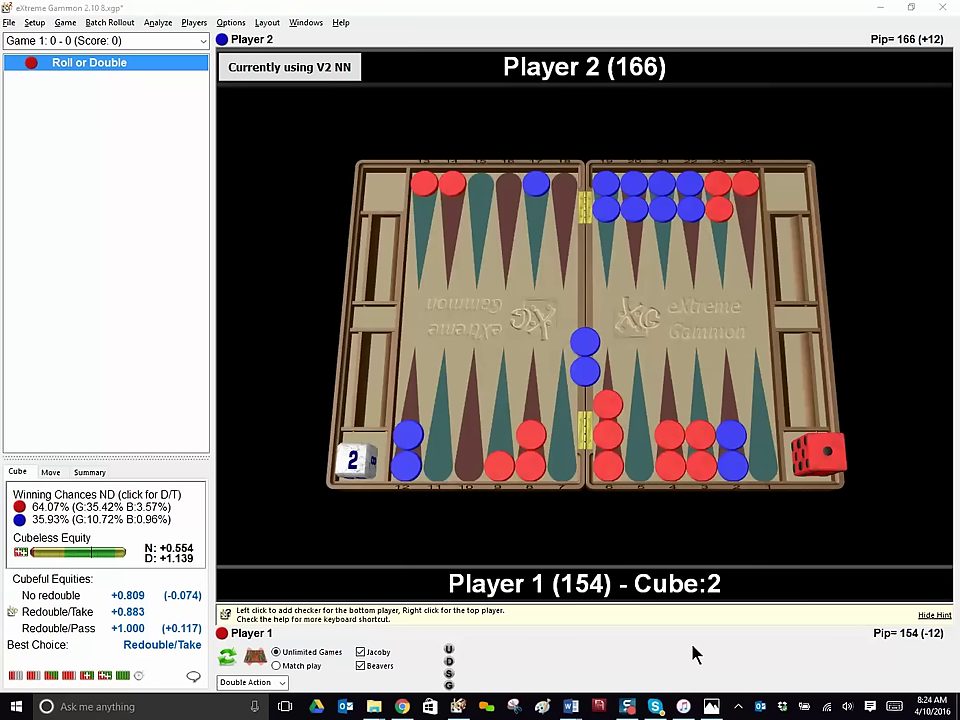
Set up position 8 as a new position without saving the changes to 8.xgp
key(alt+Tab)
key(ctrl+n)
click(621, 343)
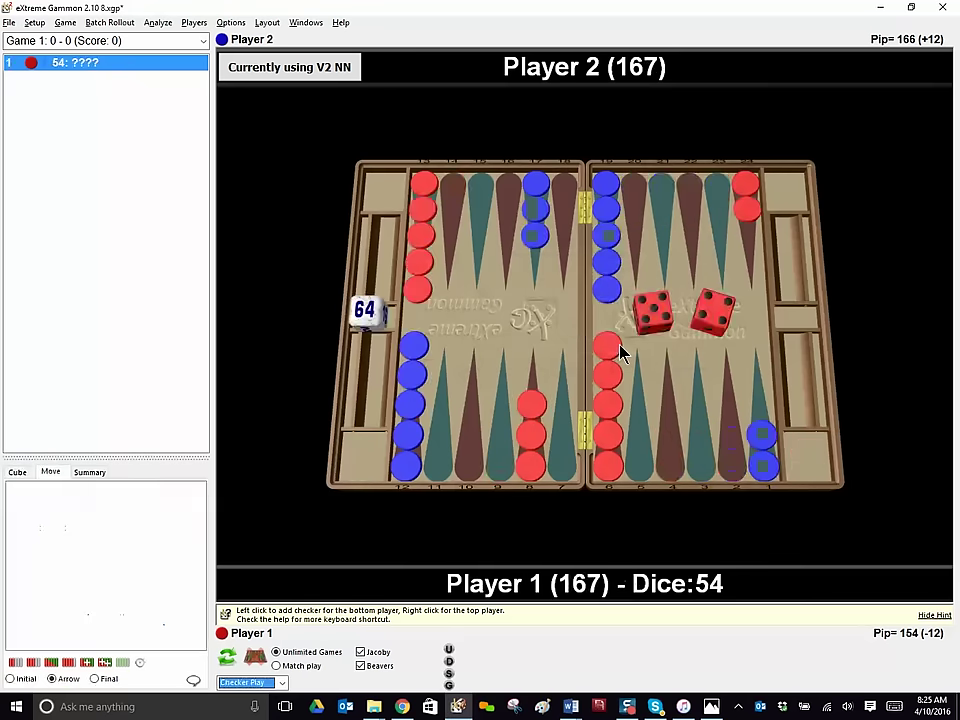
Start a game from this position with computer players on both sides, each at the eXtremeGammon level
click(38, 23)
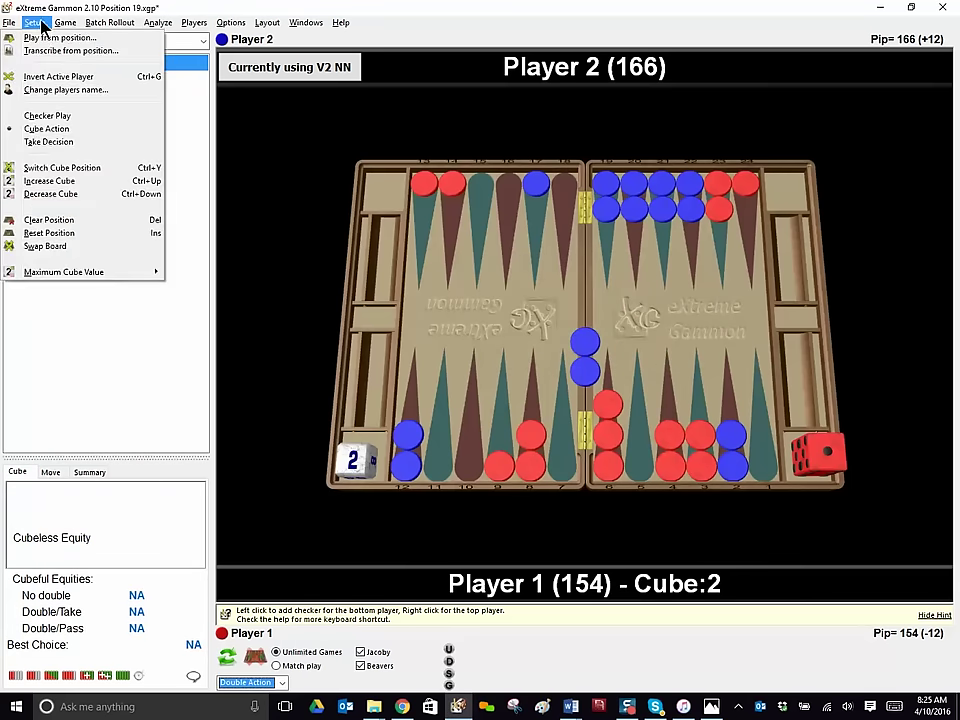
click(42, 38)
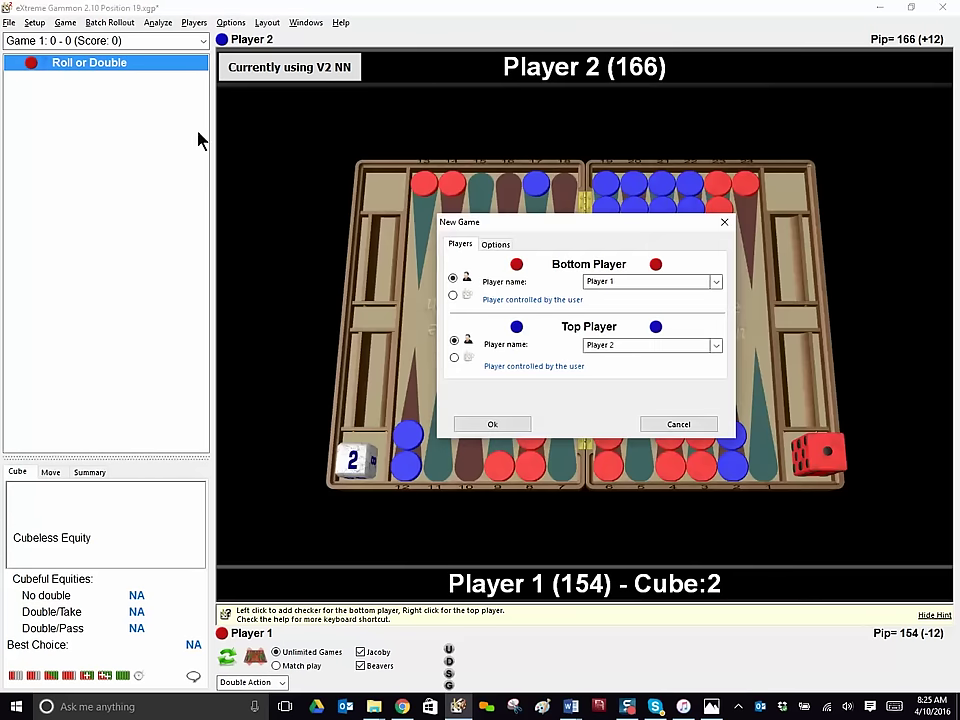
click(453, 296)
click(454, 358)
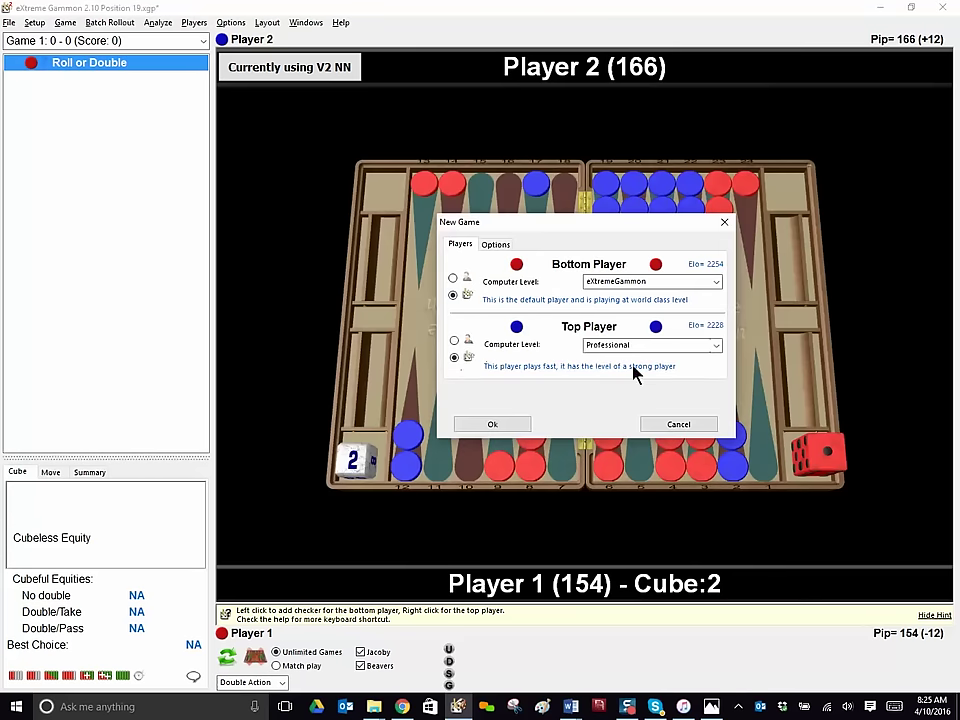
click(717, 346)
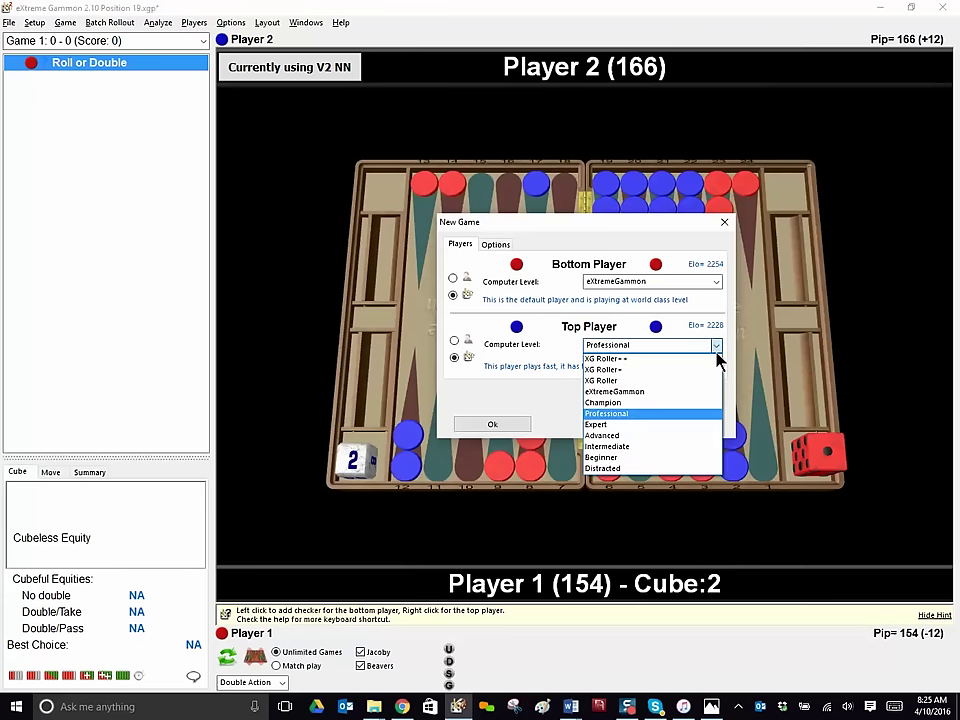
click(665, 392)
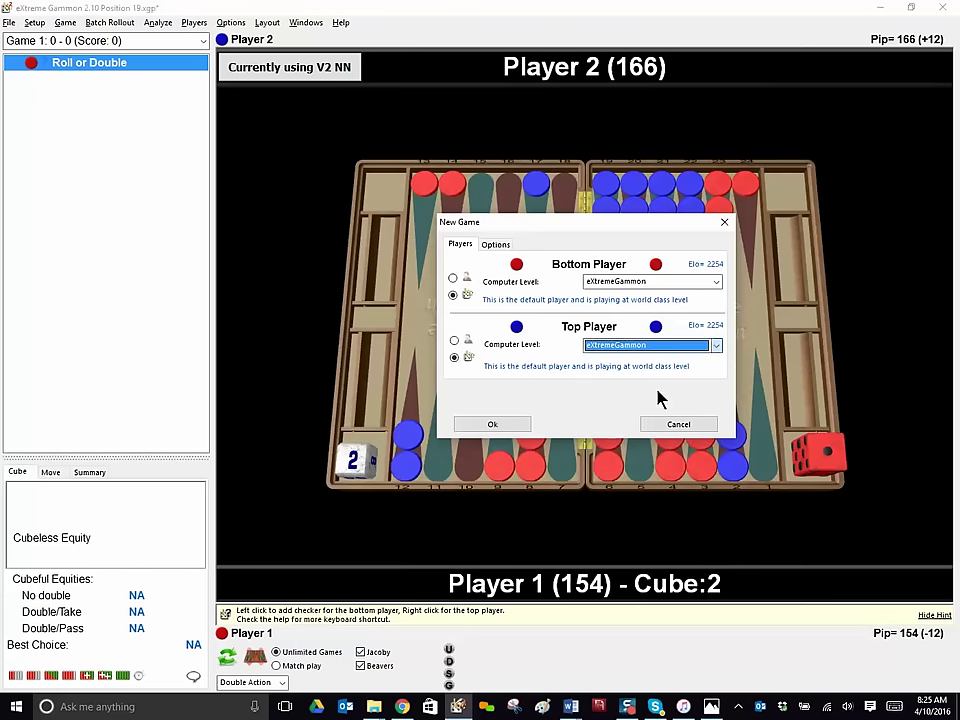
click(491, 425)
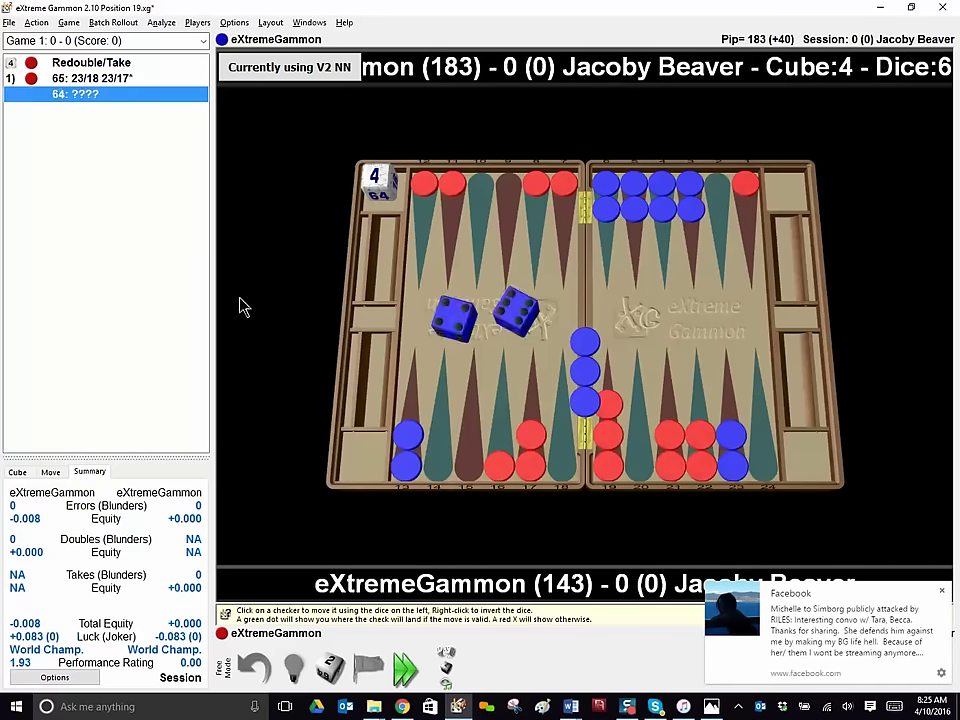
Dismiss the Facebook and Skype notifications covering the board while the computer players continue the game
click(942, 592)
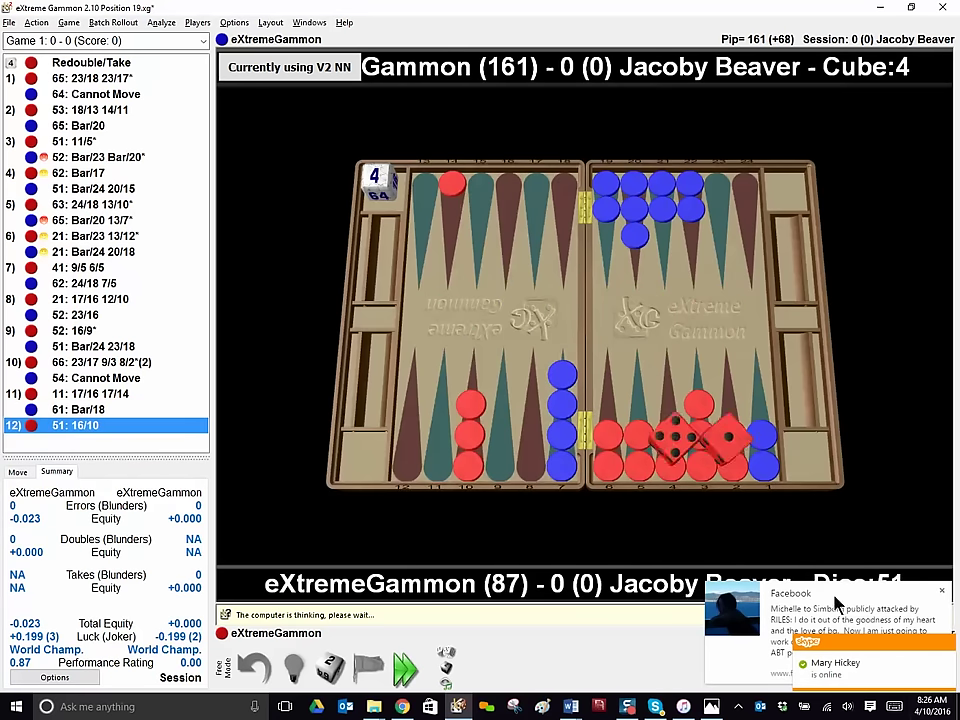
click(942, 591)
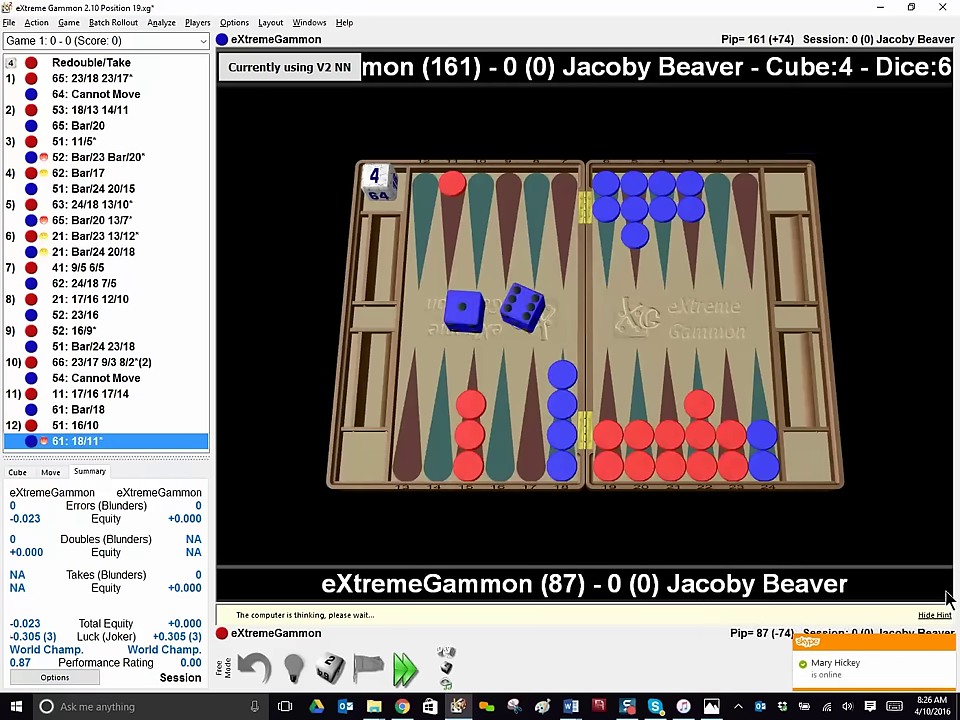
click(950, 645)
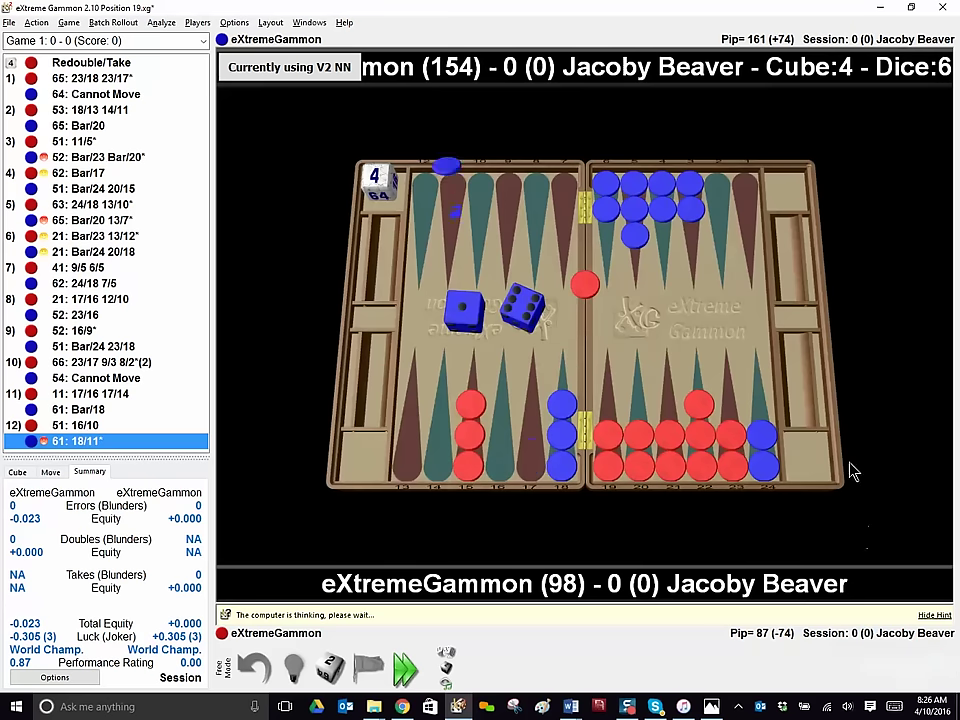